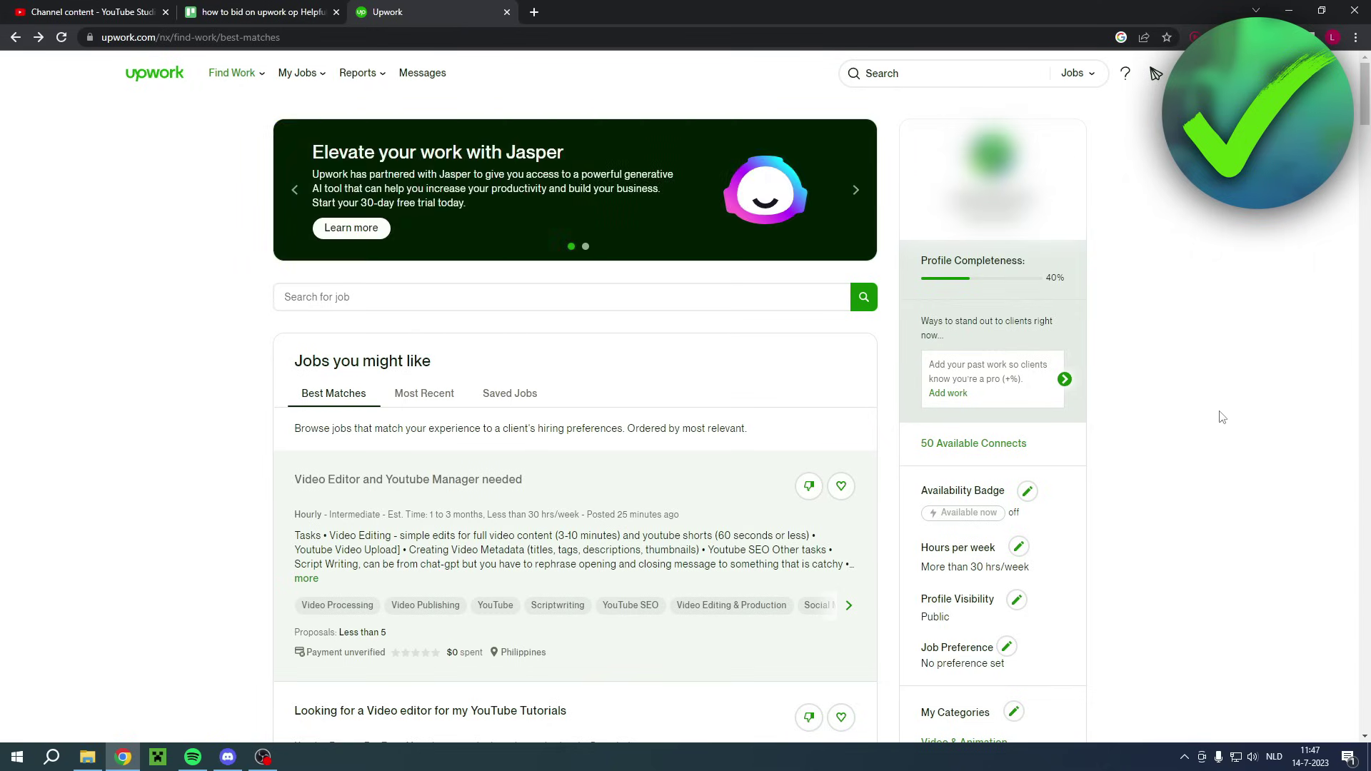
- Scroll Best Matches and open the 'Video Editing: SHORTS & LONG-Form VIDEOS' job details
{"action": "scroll", "coordinate": [514, 392], "scroll_direction": "down", "scroll_amount": 9}
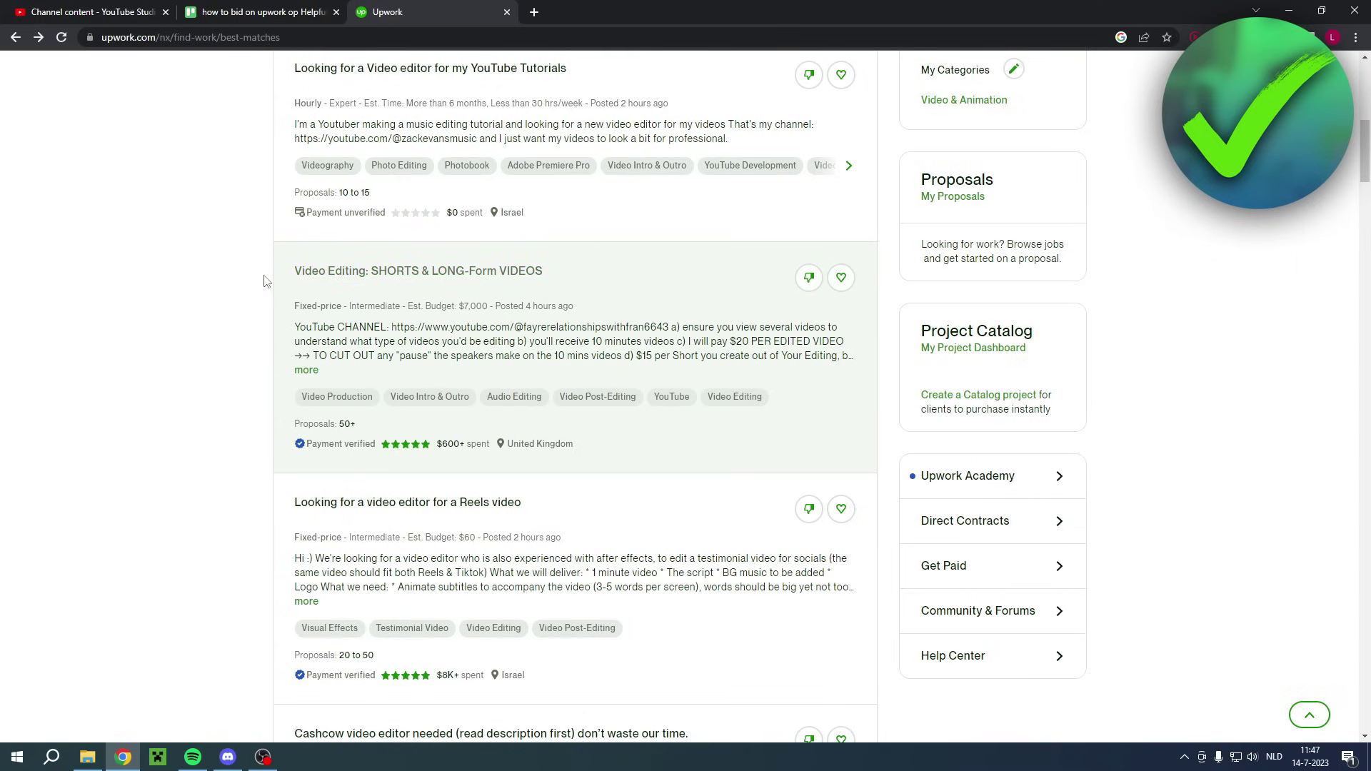
{"action": "left_click", "coordinate": [351, 270]}
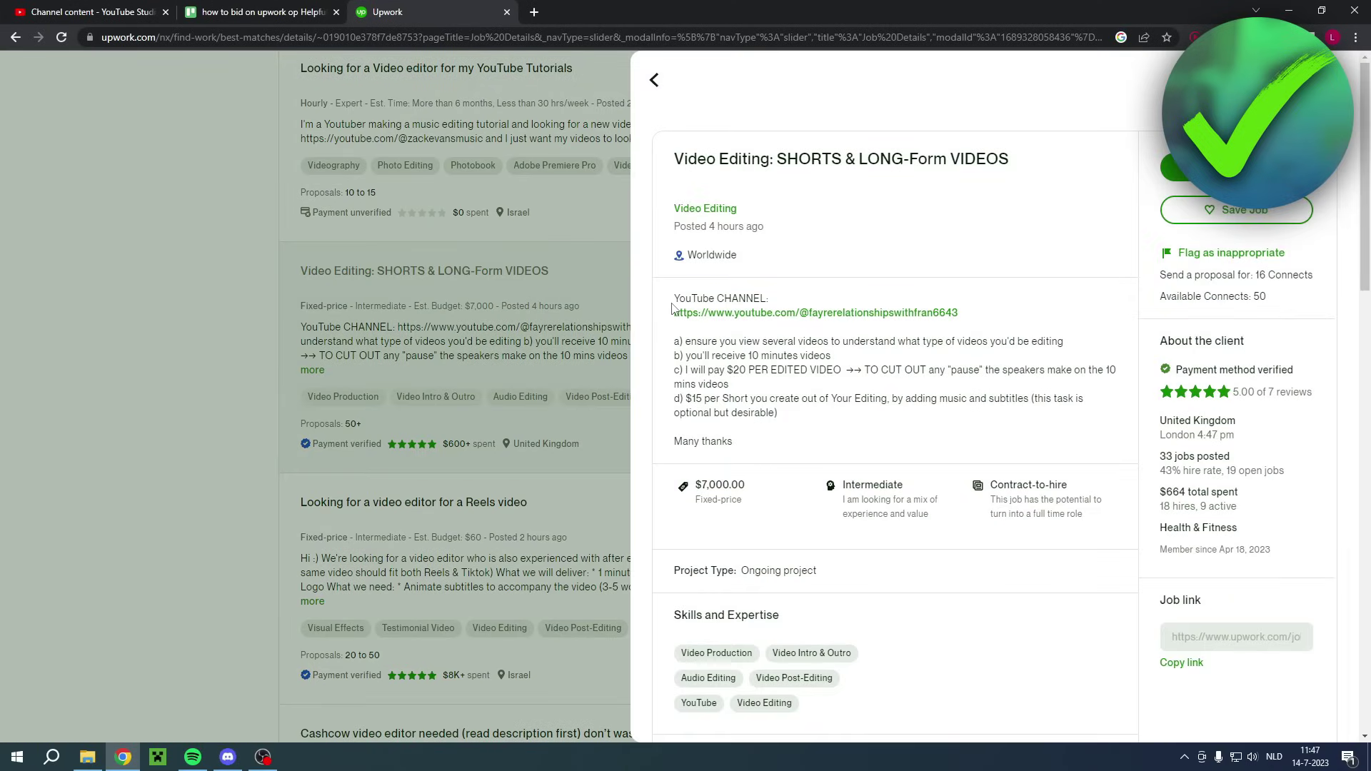
- Read through the job details panel, noting the client's channel link in the description
{"action": "left_click_drag", "start_coordinate": [673, 301], "coordinate": [834, 414]}
{"action": "left_click", "coordinate": [832, 412]}
{"action": "scroll", "coordinate": [703, 445], "scroll_direction": "down", "scroll_amount": 1}
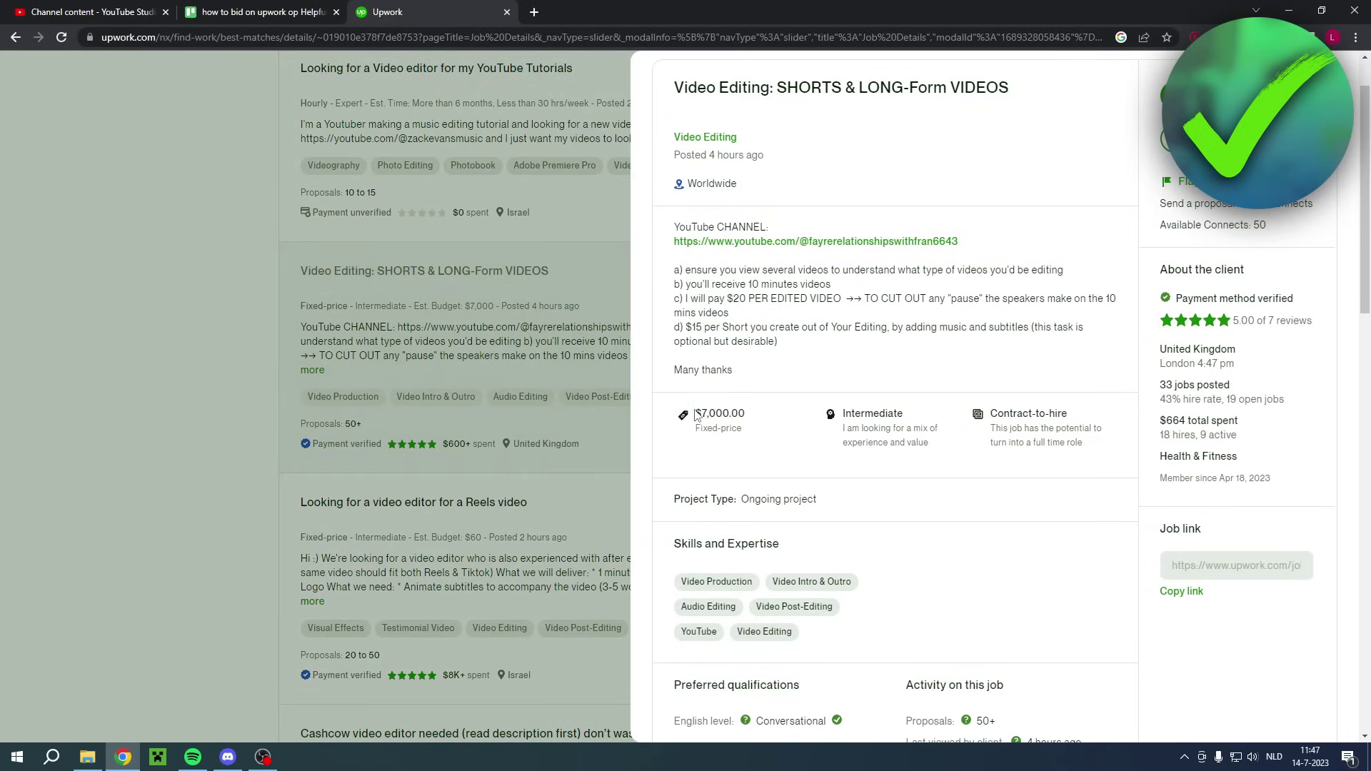
{"action": "scroll", "coordinate": [691, 415], "scroll_direction": "down", "scroll_amount": 6}
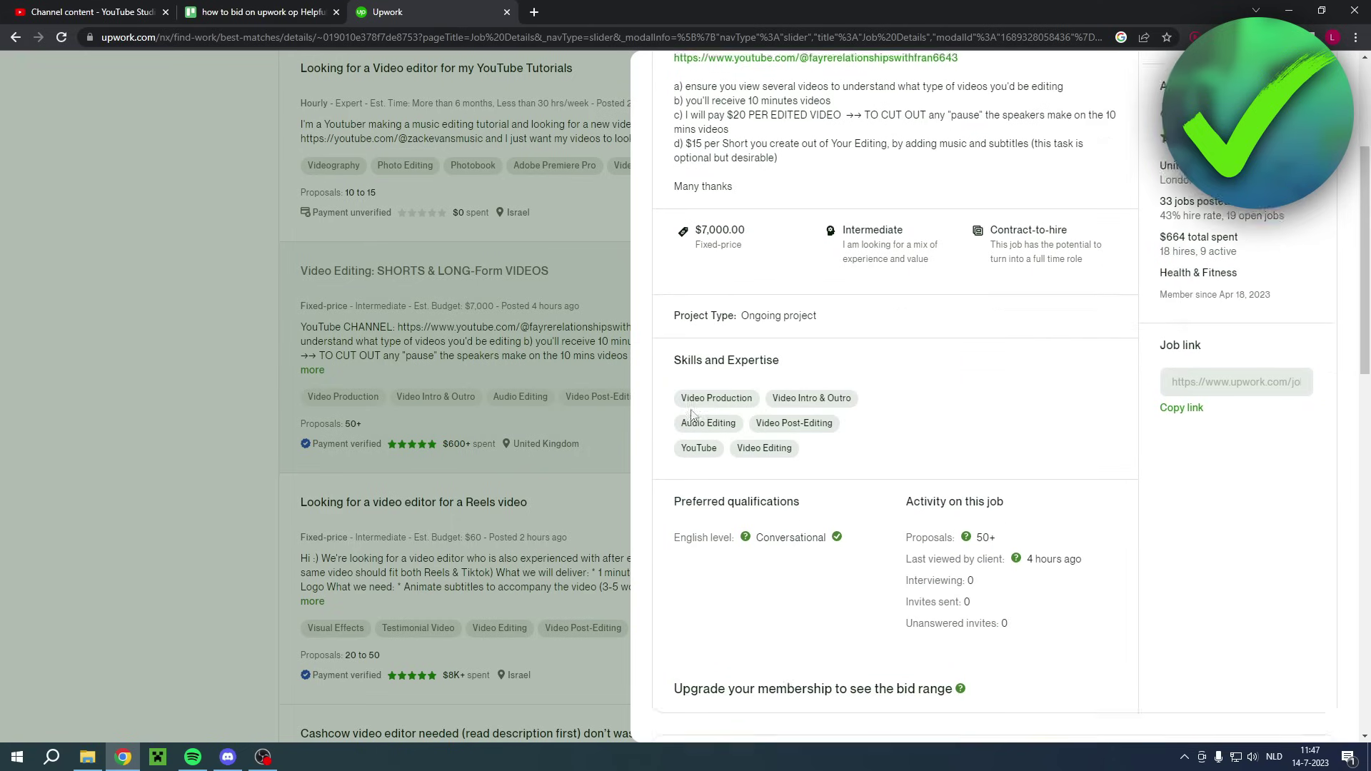
{"action": "scroll", "coordinate": [1017, 437], "scroll_direction": "down", "scroll_amount": 4}
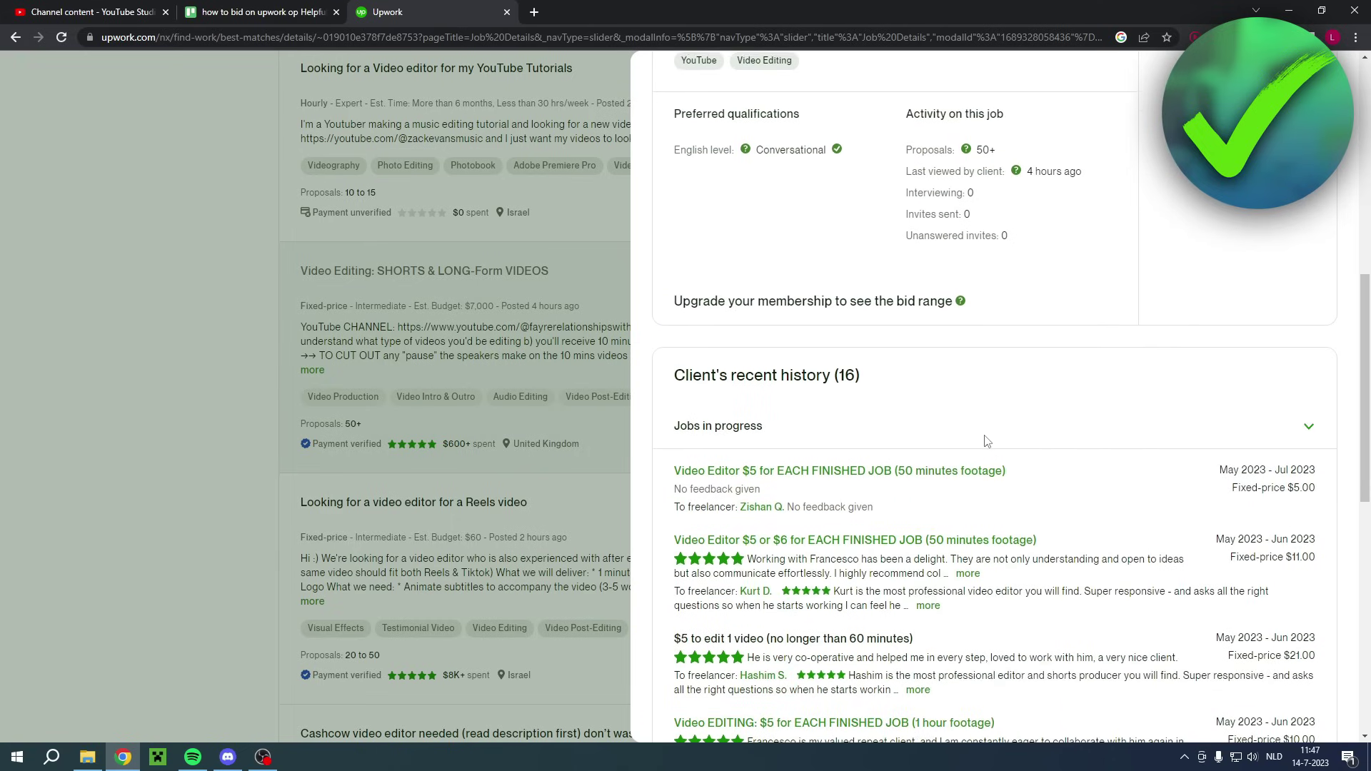
{"action": "scroll", "coordinate": [978, 514], "scroll_direction": "down", "scroll_amount": 7}
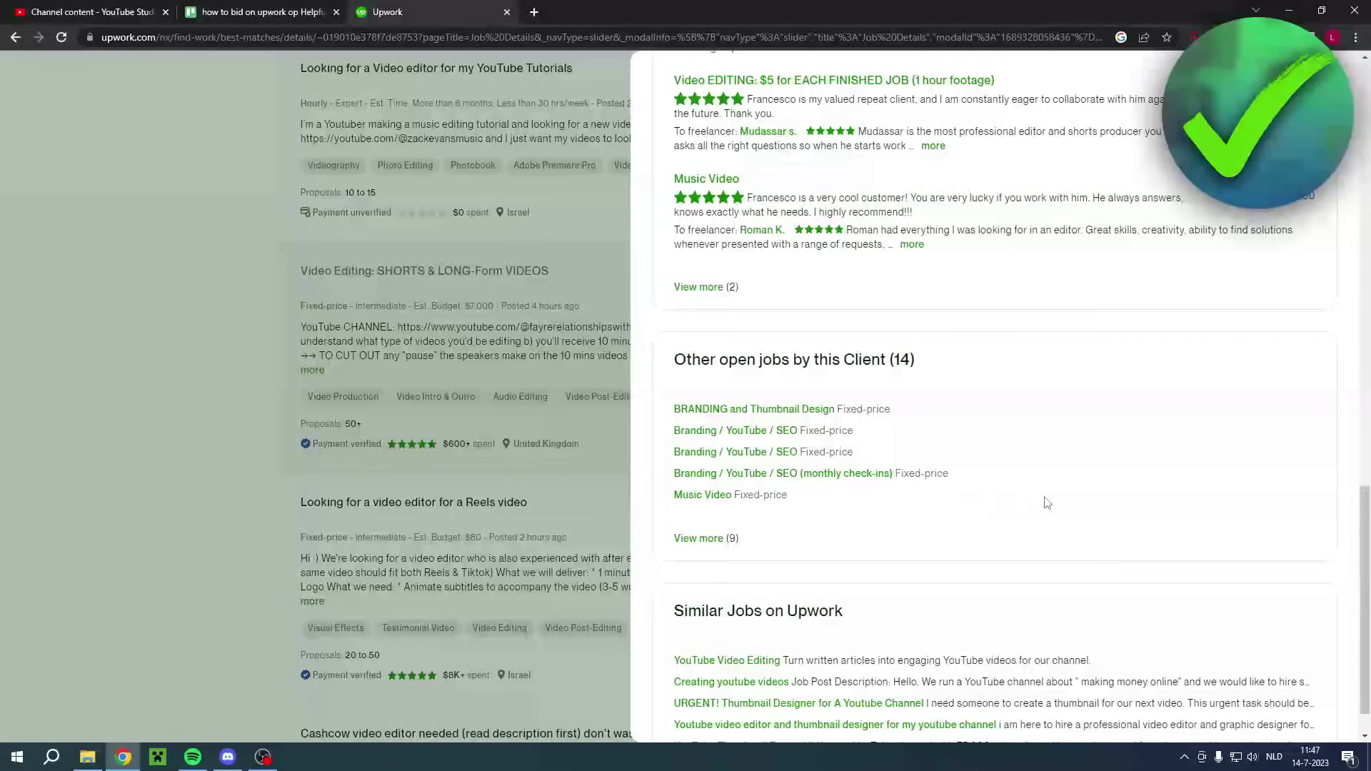
{"action": "scroll", "coordinate": [1044, 505], "scroll_direction": "up", "scroll_amount": 18}
{"action": "scroll", "coordinate": [1046, 501], "scroll_direction": "up", "scroll_amount": 1}
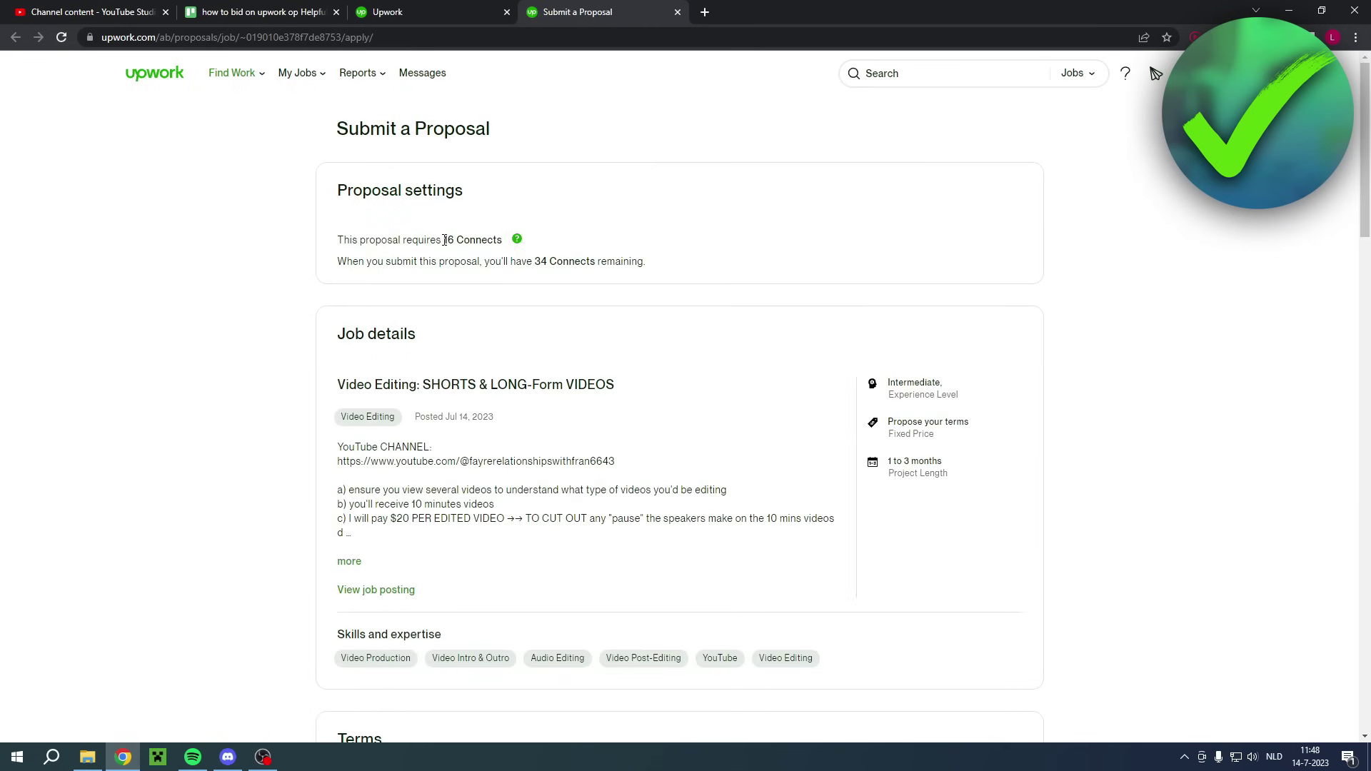
- Check the 16-Connect cost, then expand the job description to show the $15-per-Short rate
{"action": "left_click_drag", "start_coordinate": [444, 240], "coordinate": [449, 240]}
{"action": "left_click", "coordinate": [584, 239]}
{"action": "scroll", "coordinate": [785, 295], "scroll_direction": "down", "scroll_amount": 2}
{"action": "left_click", "coordinate": [351, 420]}
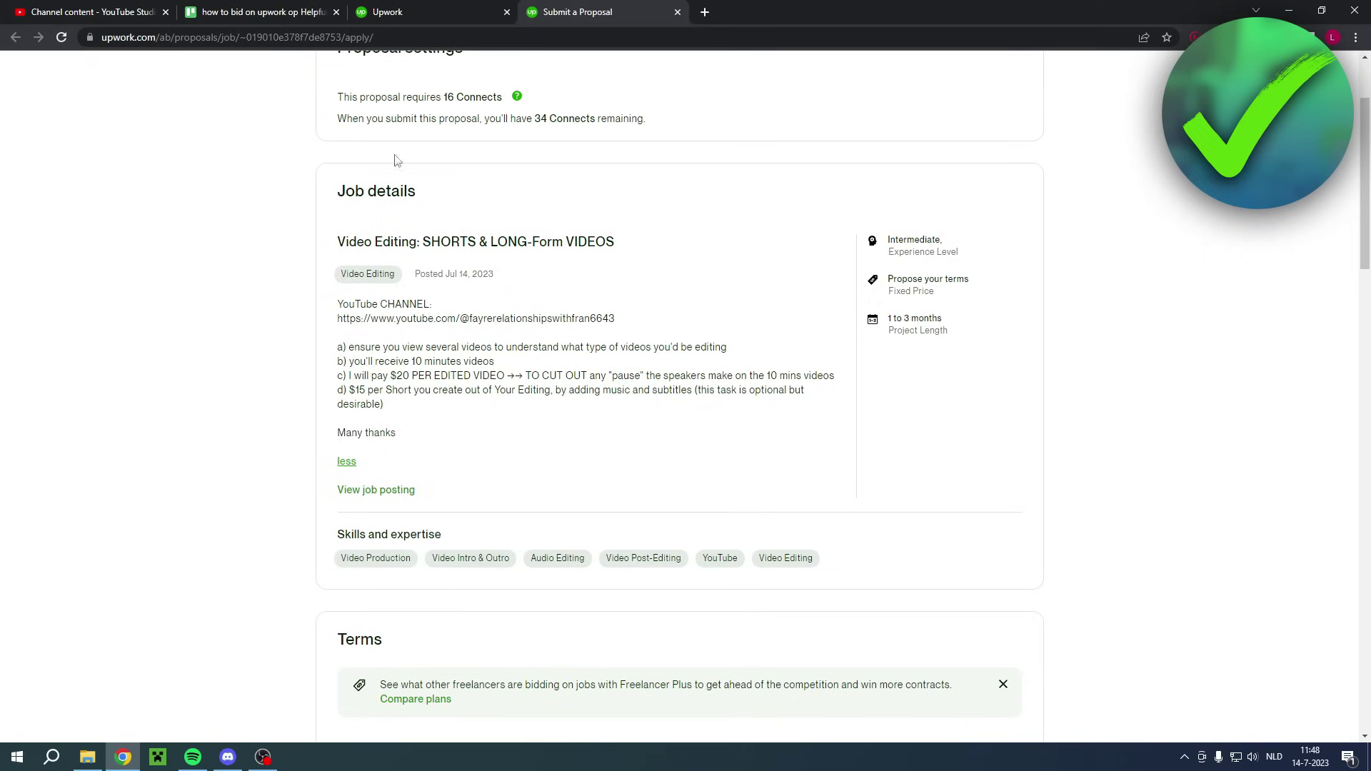
{"action": "scroll", "coordinate": [771, 309], "scroll_direction": "down", "scroll_amount": 6}
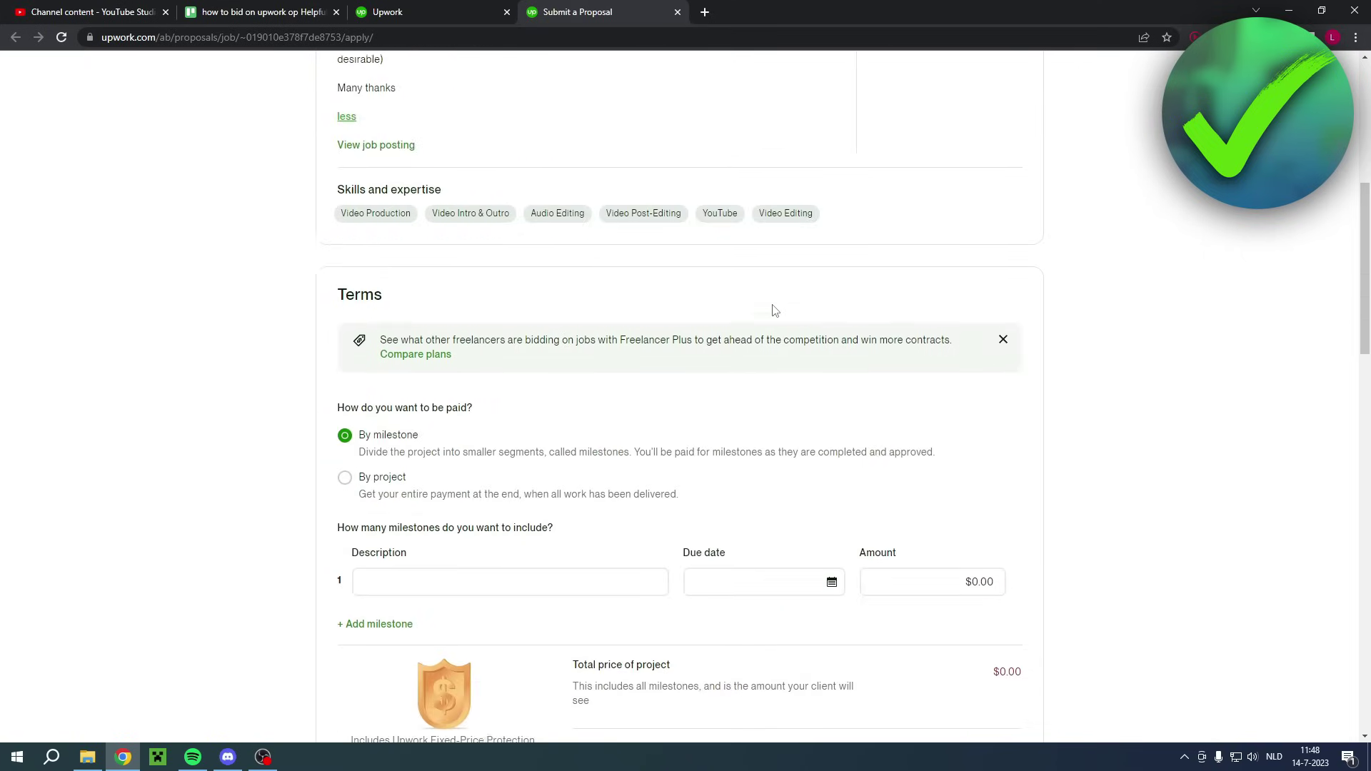
{"action": "left_click_drag", "start_coordinate": [340, 322], "coordinate": [528, 329]}
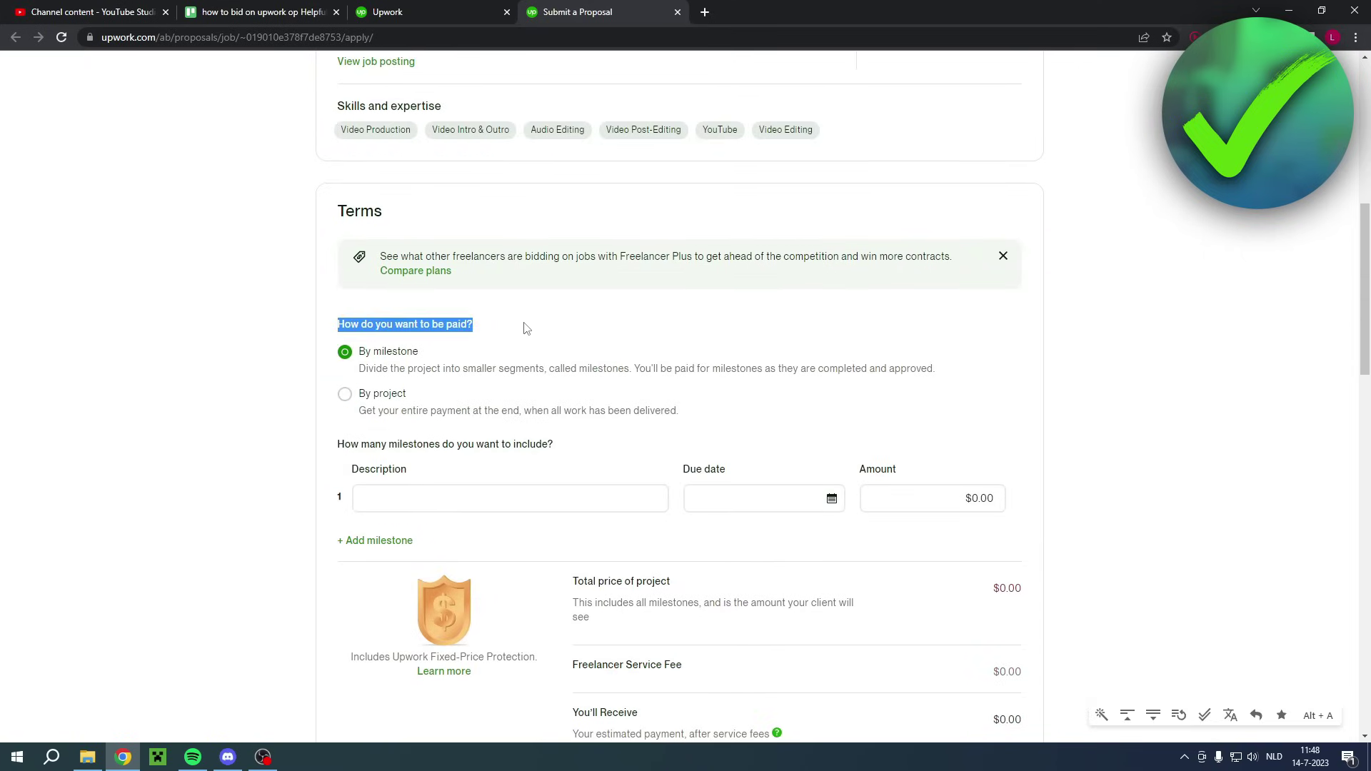
{"action": "left_click", "coordinate": [528, 329]}
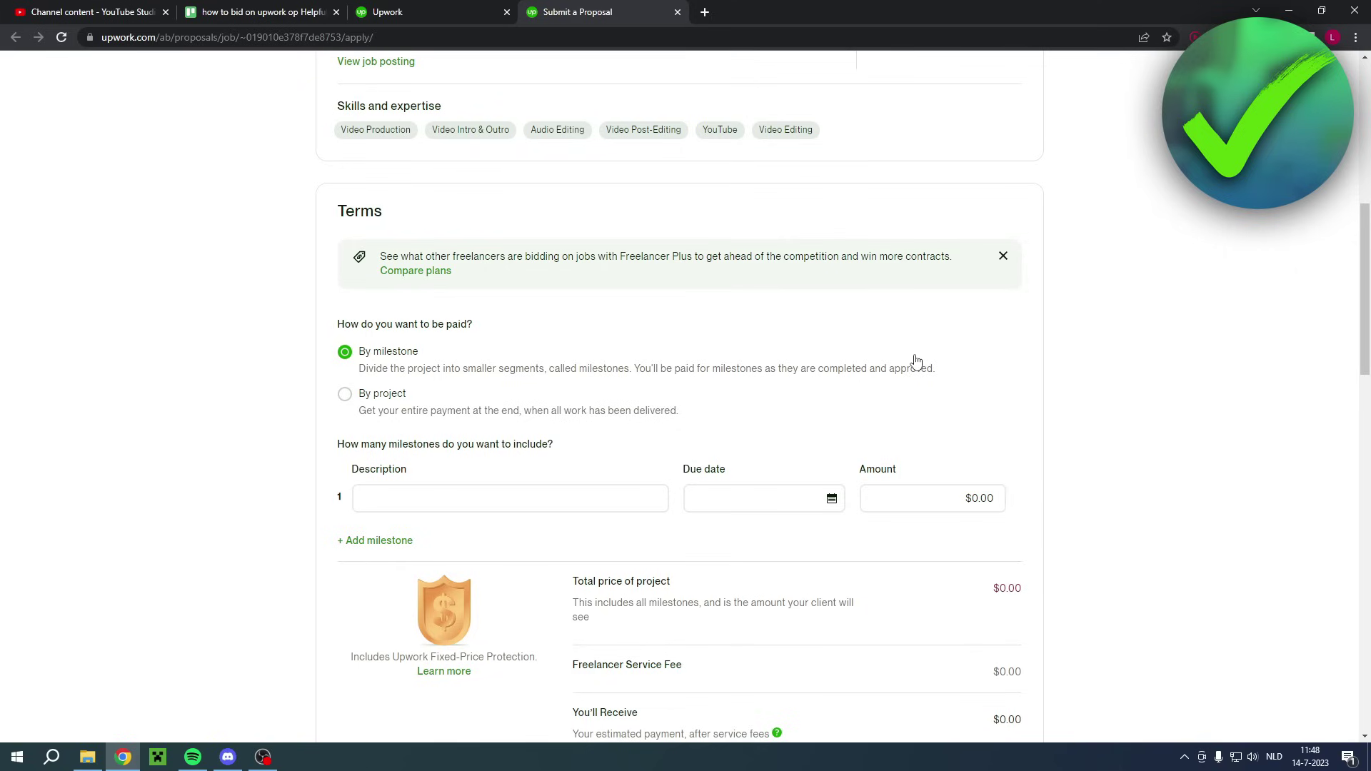
{"action": "left_click", "coordinate": [364, 396]}
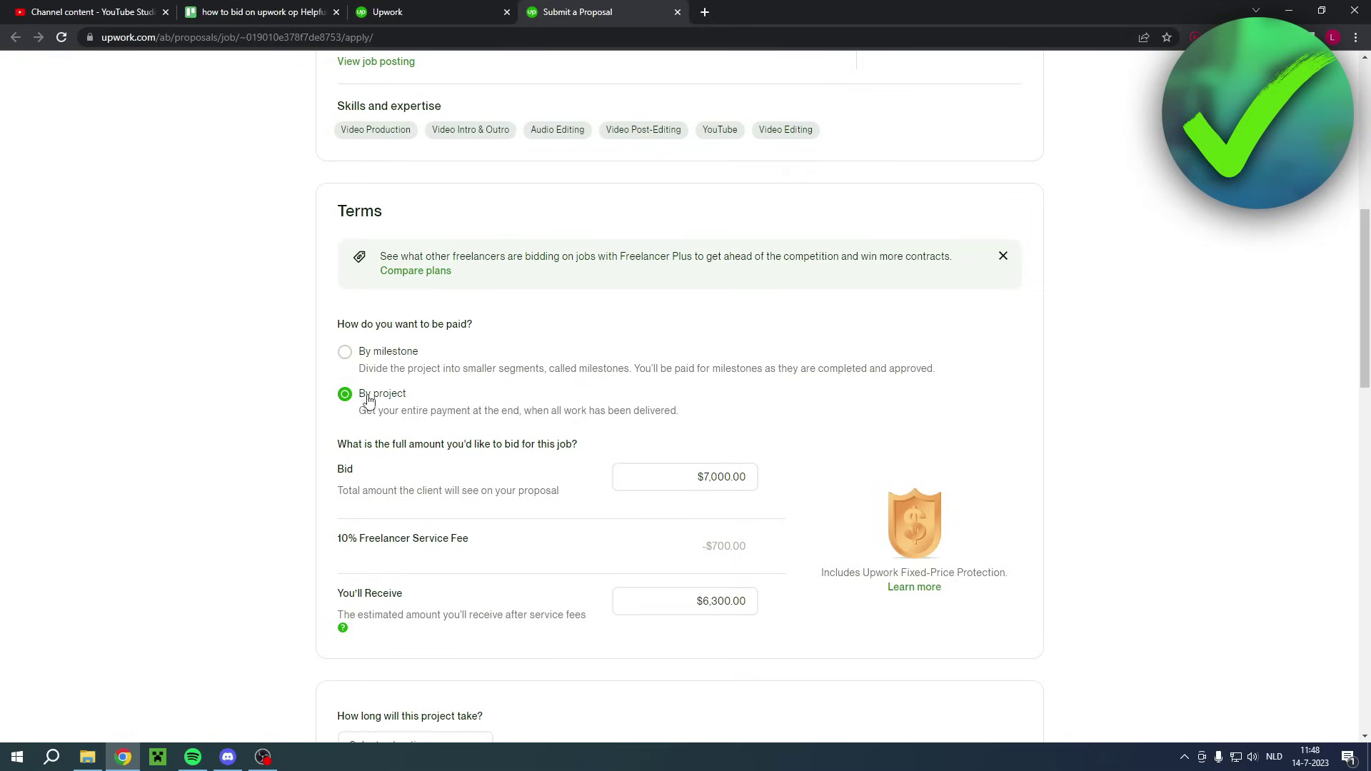
{"action": "scroll", "coordinate": [939, 457], "scroll_direction": "down", "scroll_amount": 2}
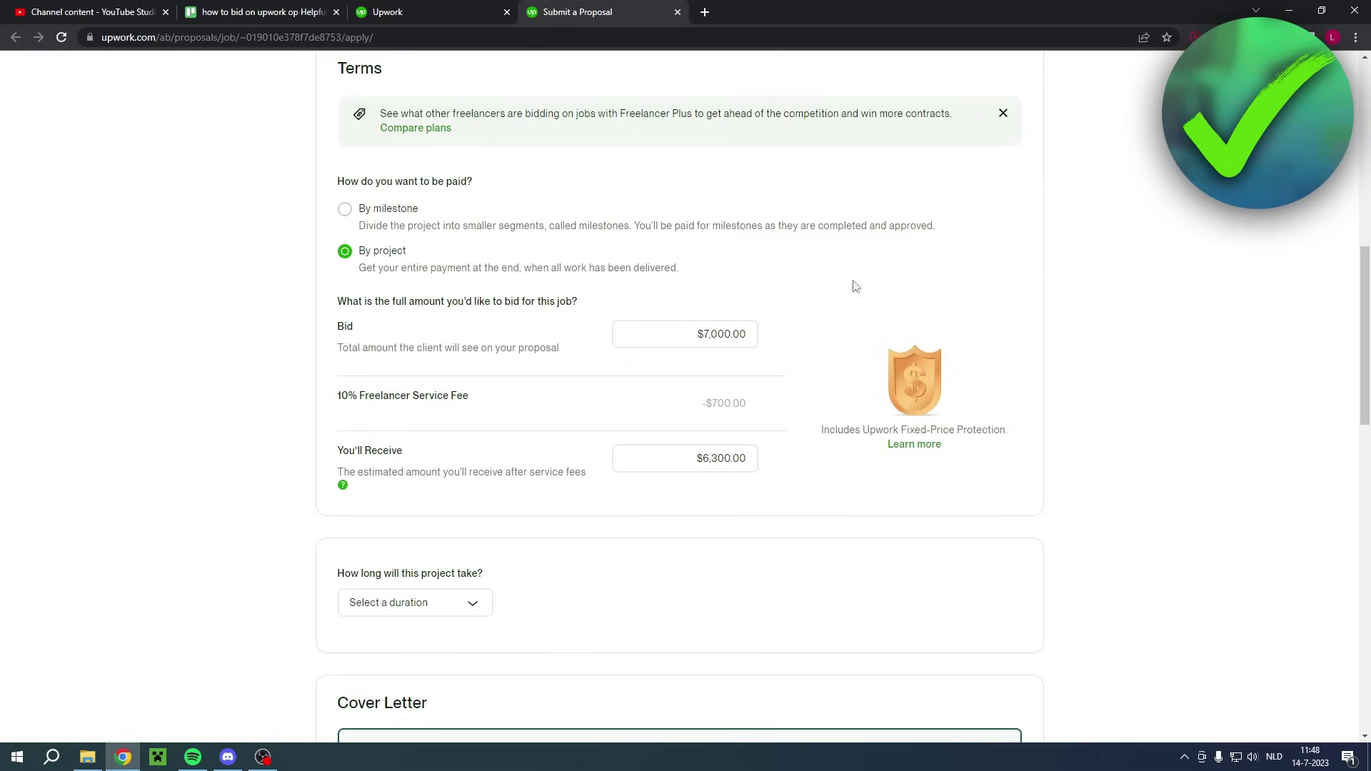
{"action": "left_click", "coordinate": [397, 208]}
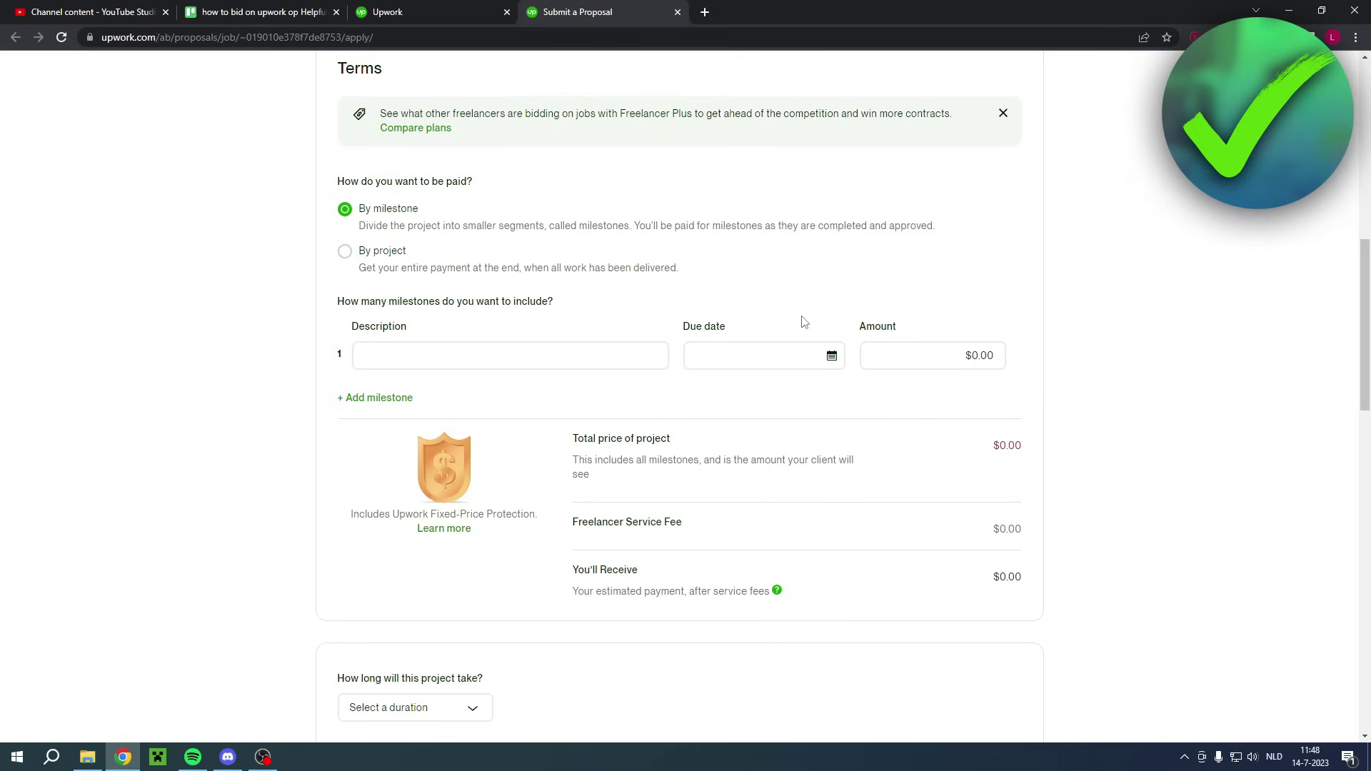
{"action": "scroll", "coordinate": [798, 319], "scroll_direction": "down", "scroll_amount": 4}
{"action": "left_click", "coordinate": [446, 424]}
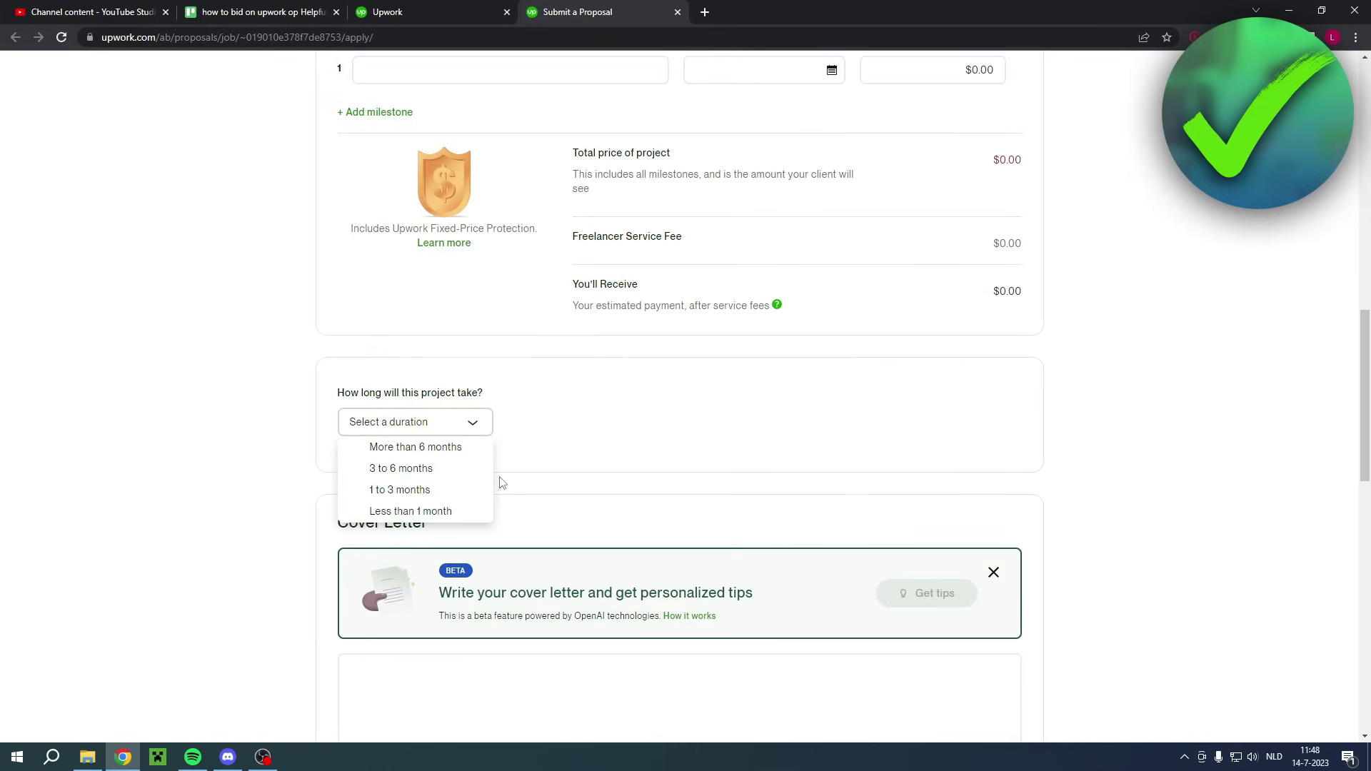
{"action": "left_click", "coordinate": [565, 435]}
{"action": "scroll", "coordinate": [675, 399], "scroll_direction": "down", "scroll_amount": 5}
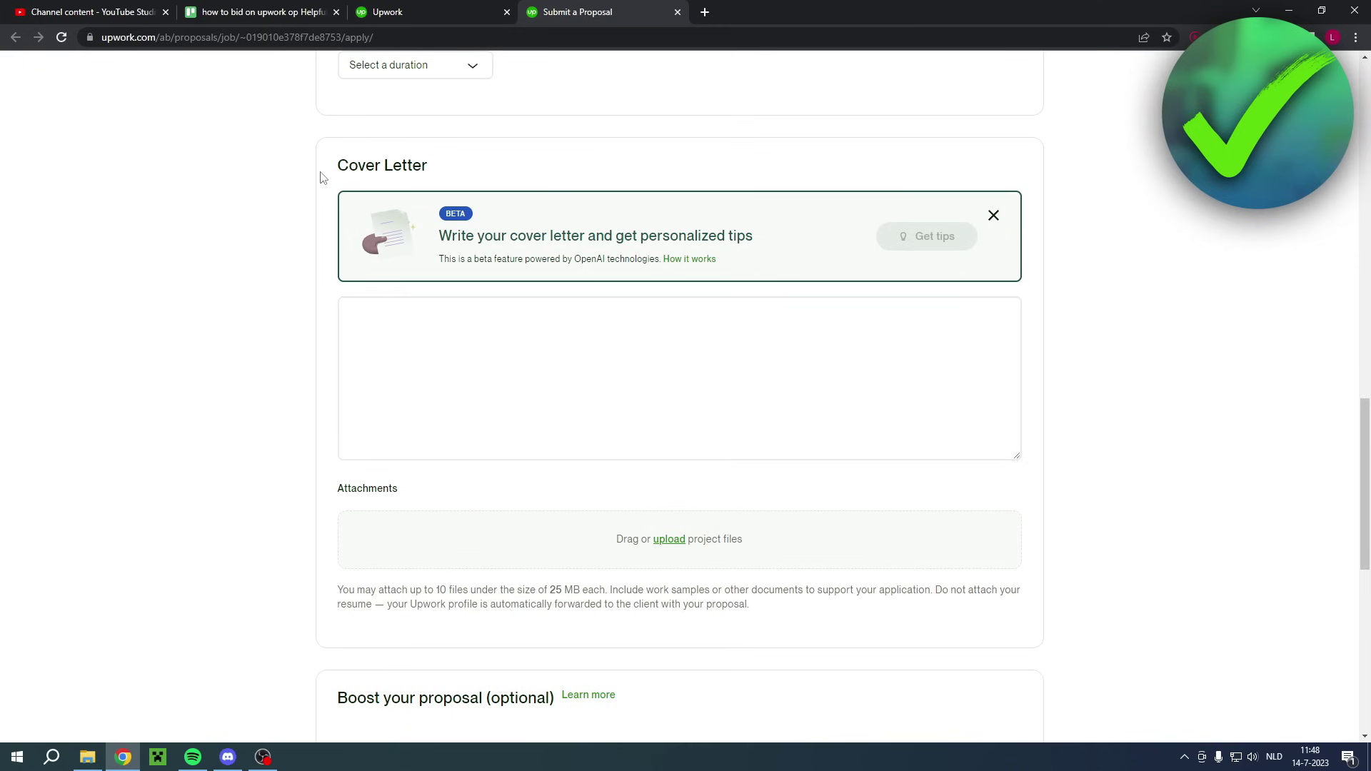
{"action": "left_click_drag", "start_coordinate": [321, 175], "coordinate": [447, 165]}
{"action": "scroll", "coordinate": [416, 309], "scroll_direction": "down", "scroll_amount": 1}
{"action": "scroll", "coordinate": [443, 314], "scroll_direction": "down", "scroll_amount": 2}
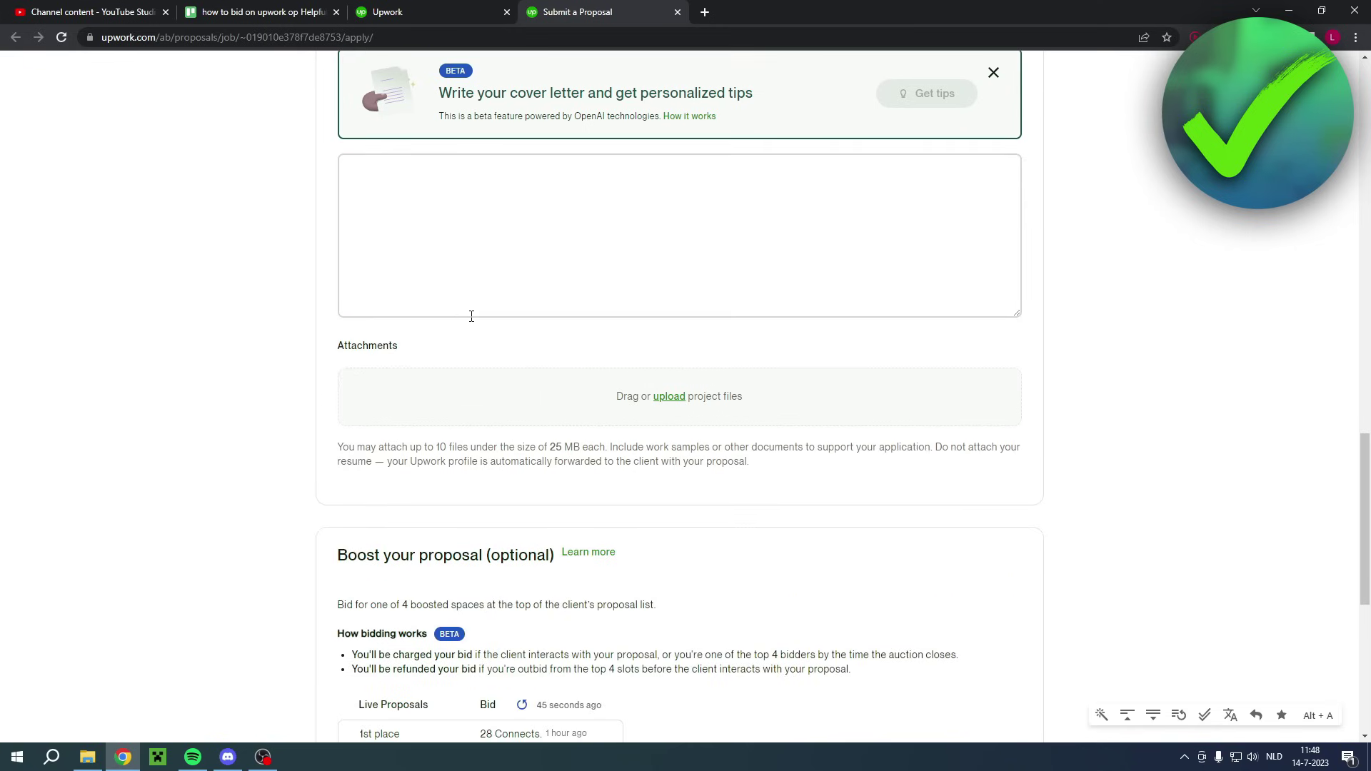
{"action": "scroll", "coordinate": [585, 392], "scroll_direction": "down", "scroll_amount": 4}
- Refresh the bids in the Live Proposals table
{"action": "scroll", "coordinate": [793, 349], "scroll_direction": "down", "scroll_amount": 1}
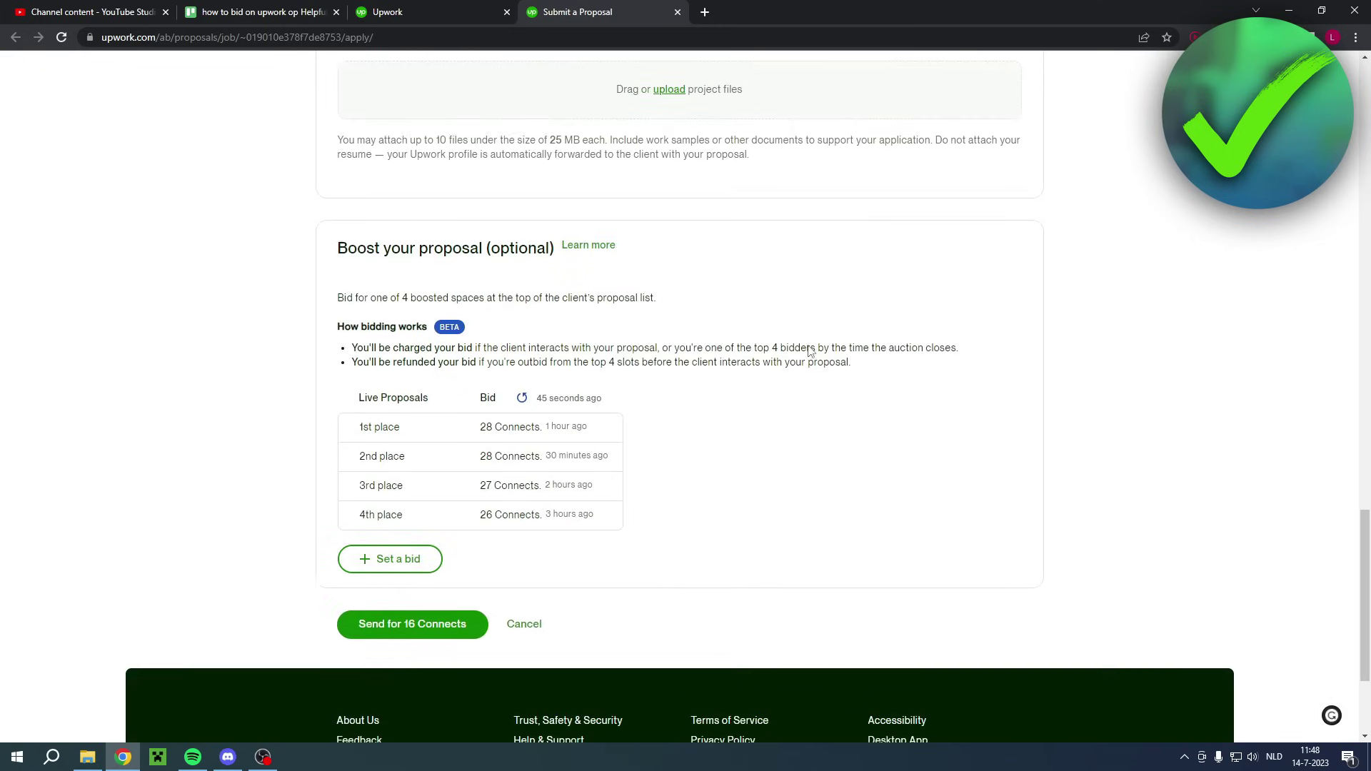
{"action": "scroll", "coordinate": [797, 349], "scroll_direction": "up", "scroll_amount": 1}
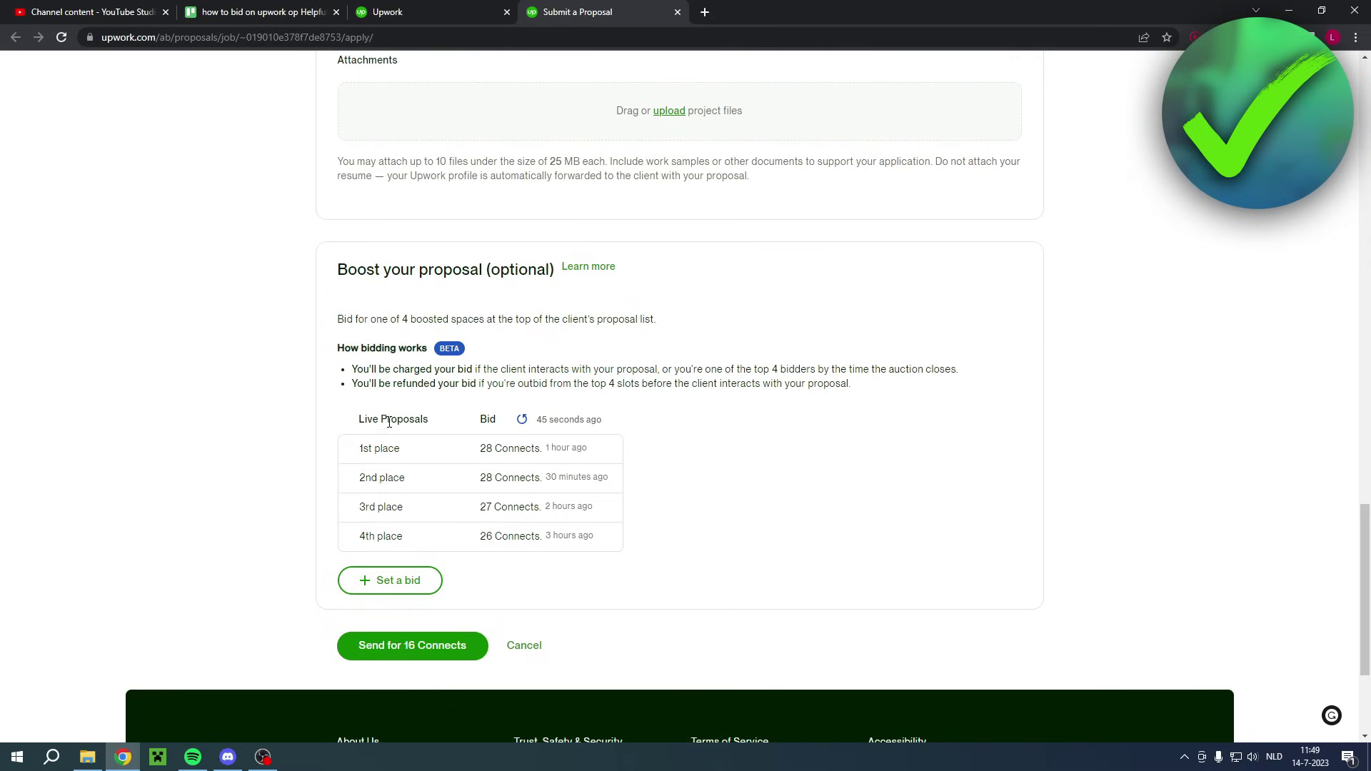
{"action": "left_click_drag", "start_coordinate": [361, 421], "coordinate": [450, 420]}
{"action": "left_click", "coordinate": [450, 422]}
{"action": "left_click", "coordinate": [522, 421]}
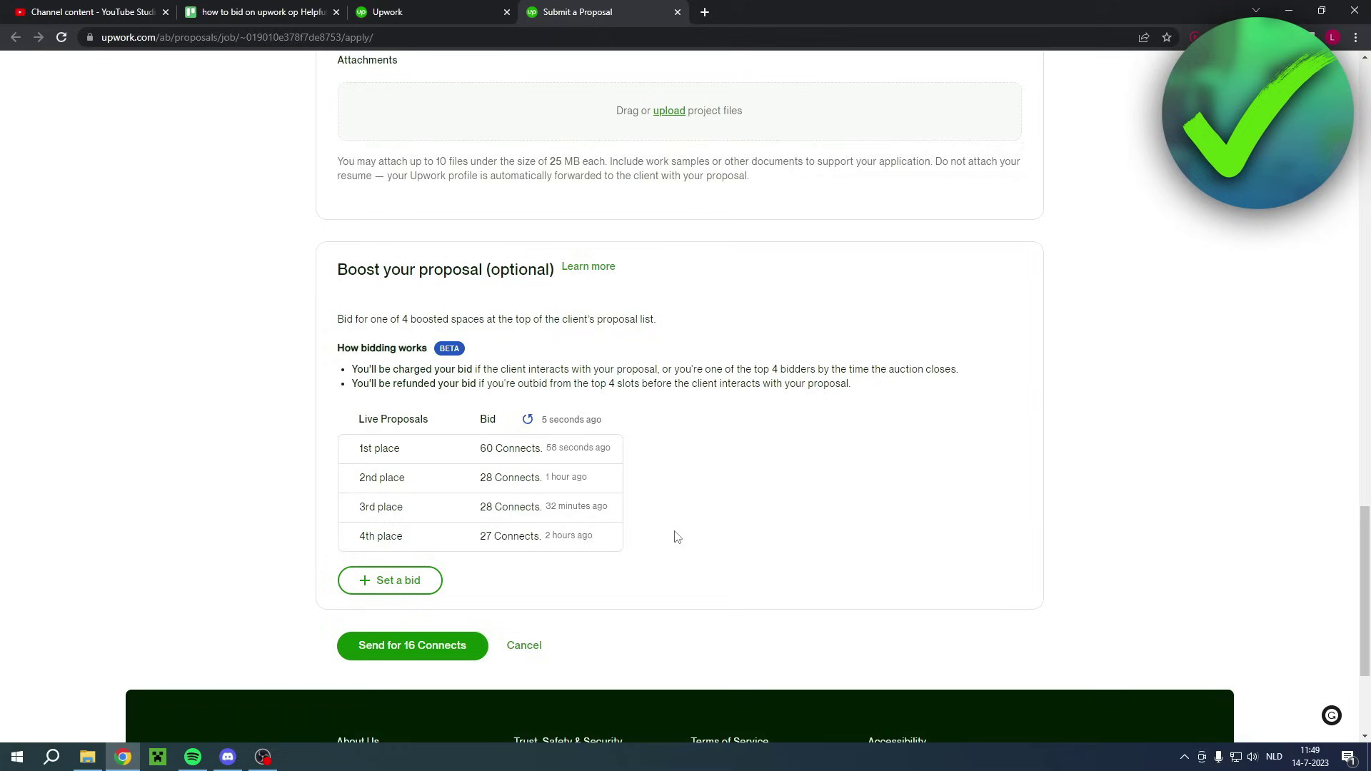
- Try sending the proposal for 16 Connects
{"action": "scroll", "coordinate": [671, 536], "scroll_direction": "up", "scroll_amount": 1}
{"action": "scroll", "coordinate": [716, 639], "scroll_direction": "down", "scroll_amount": 1}
{"action": "left_click", "coordinate": [410, 652]}
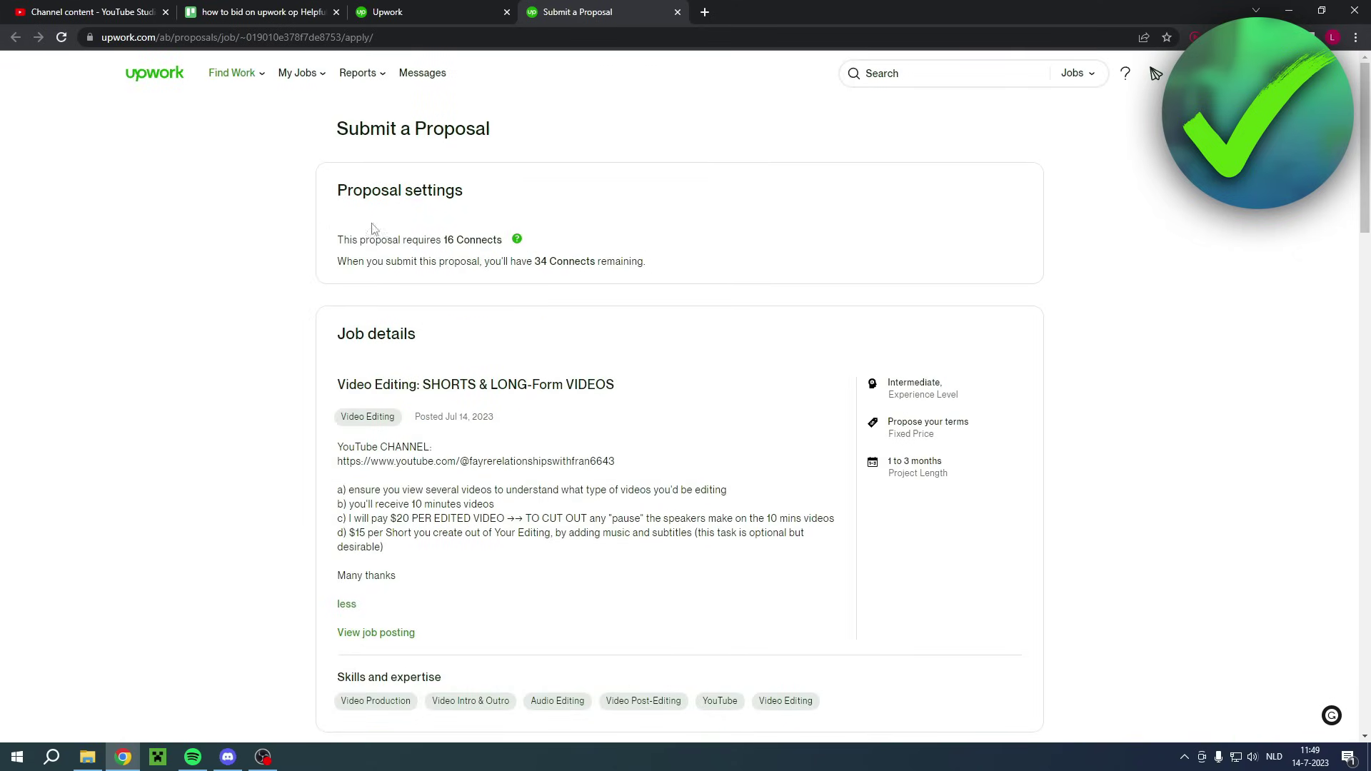
- Return to the boost table and refresh it again, noting the 60-Connect top bid
{"action": "scroll", "coordinate": [636, 459], "scroll_direction": "down", "scroll_amount": 20}
{"action": "scroll", "coordinate": [648, 606], "scroll_direction": "up", "scroll_amount": 3}
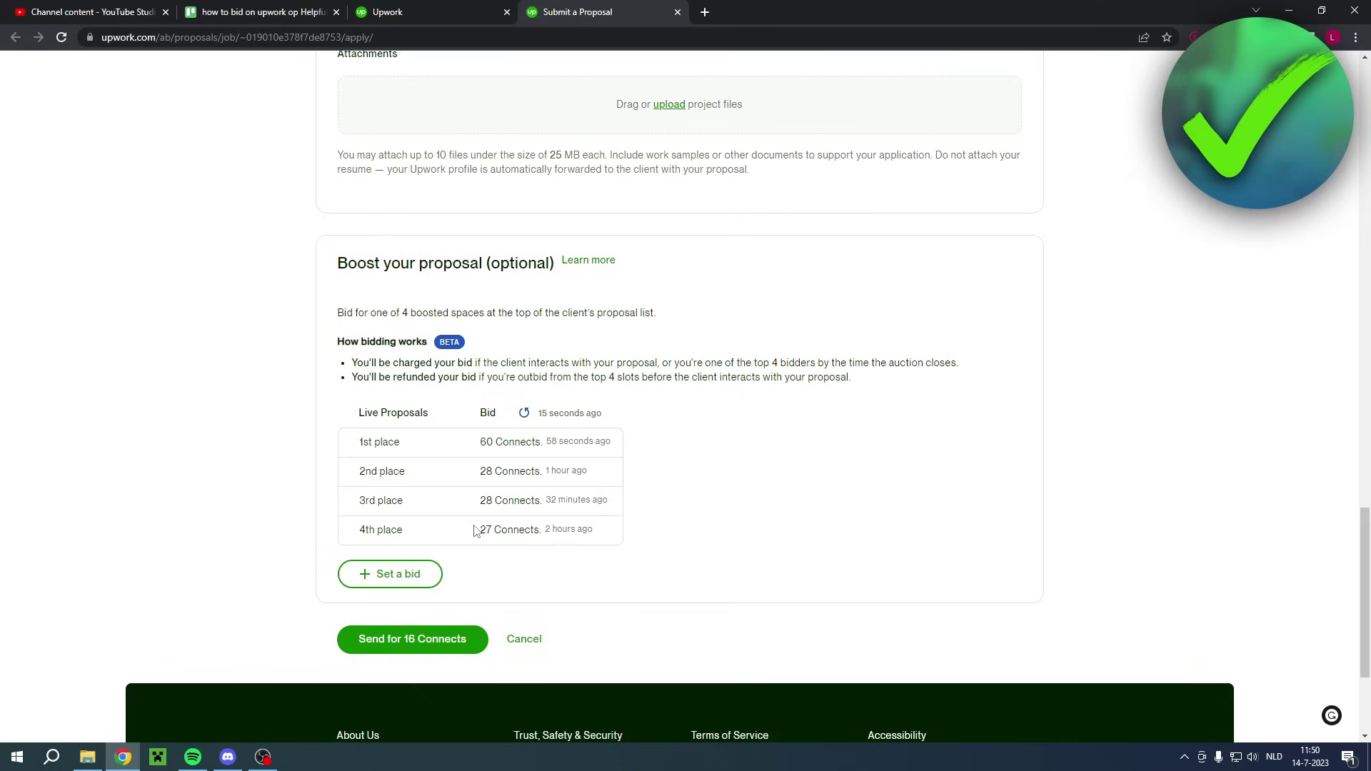
{"action": "left_click_drag", "start_coordinate": [475, 446], "coordinate": [508, 439]}
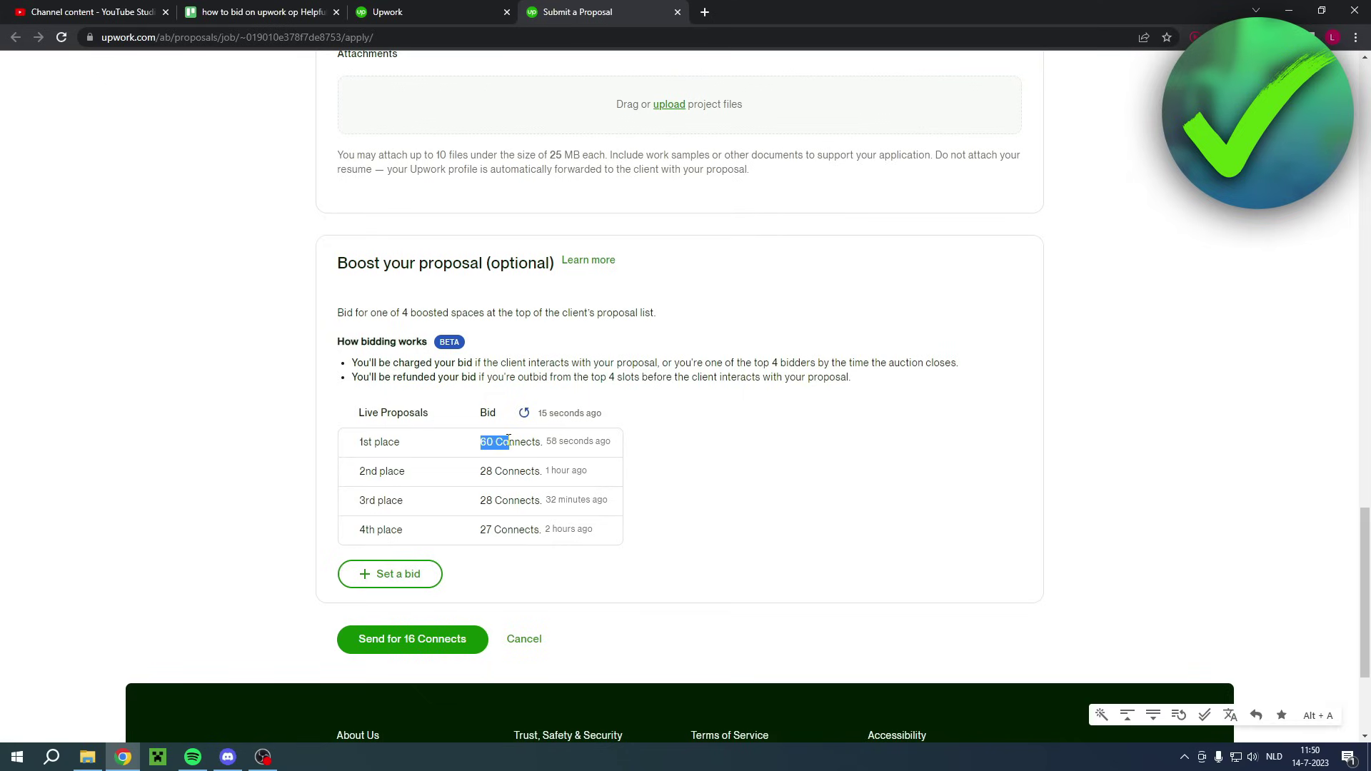
{"action": "left_click", "coordinate": [672, 463]}
{"action": "left_click", "coordinate": [530, 414]}
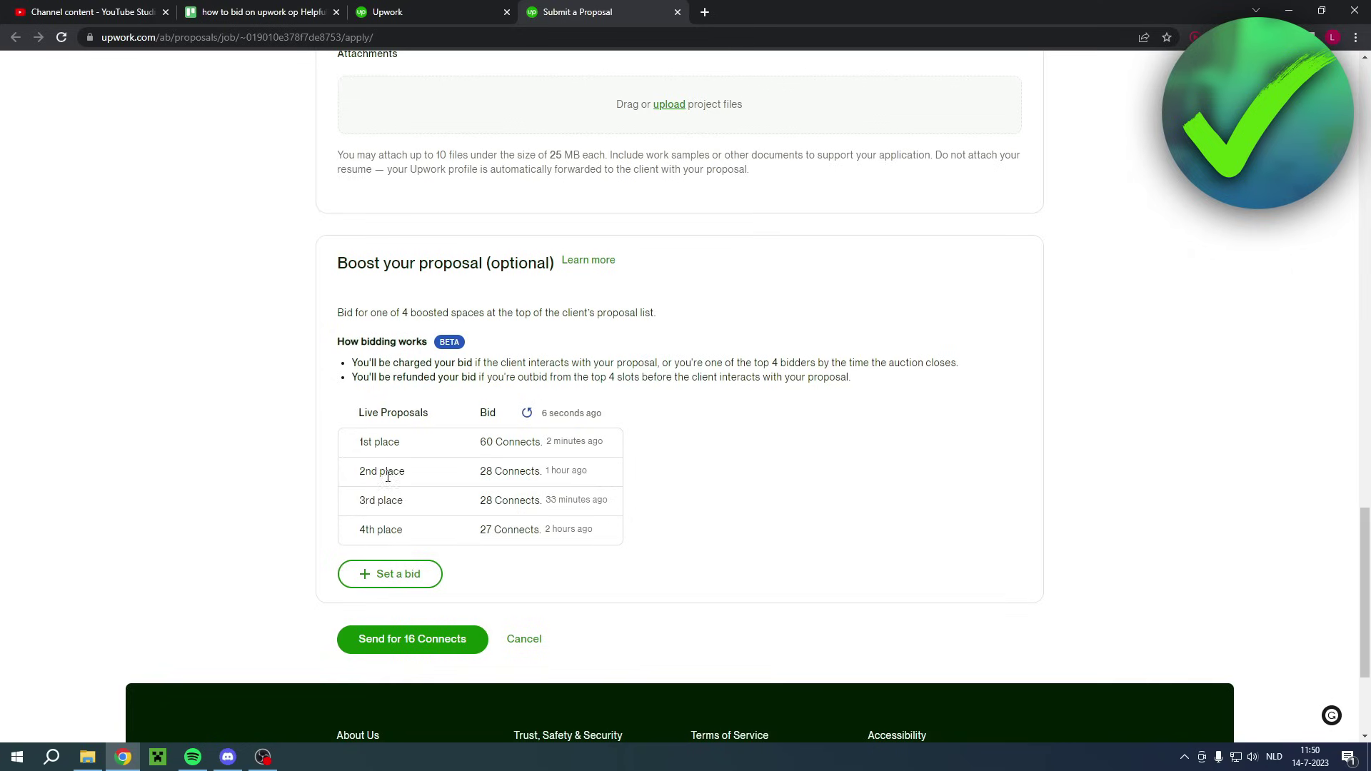
- Replace the prefilled 27 with a 30-Connect boost bid and check its ranking
{"action": "left_click", "coordinate": [395, 574]}
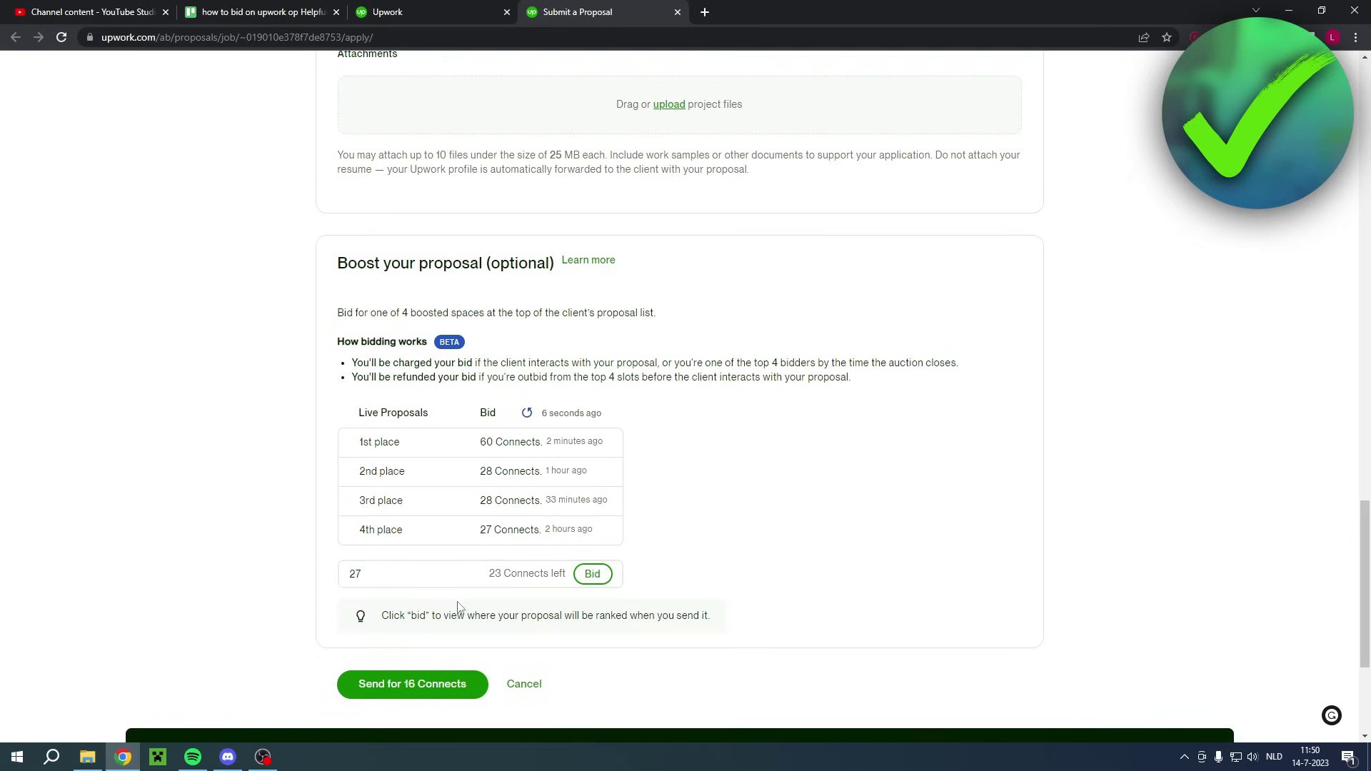
{"action": "left_click", "coordinate": [360, 573]}
{"action": "key", "text": "BackSpace"}
{"action": "key", "text": "BackSpace"}
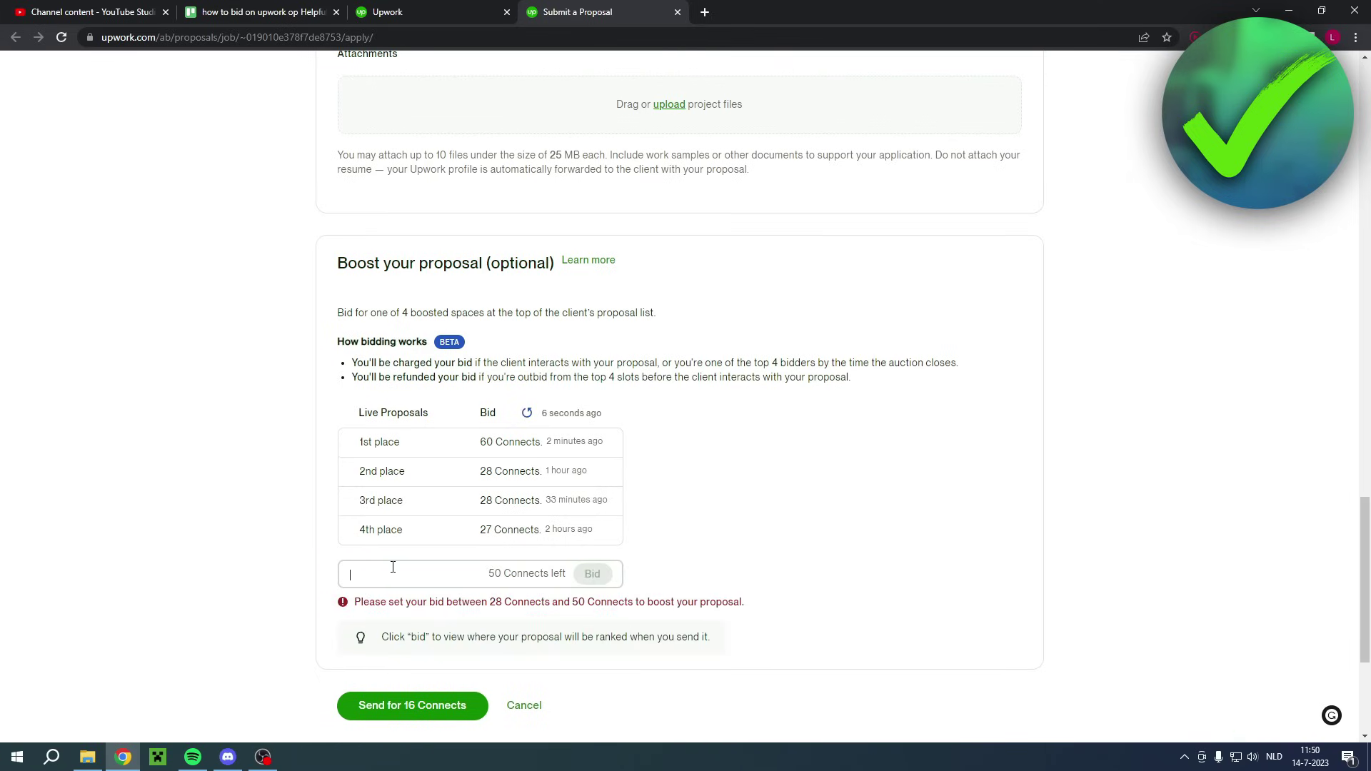
{"action": "type", "text": "30"}
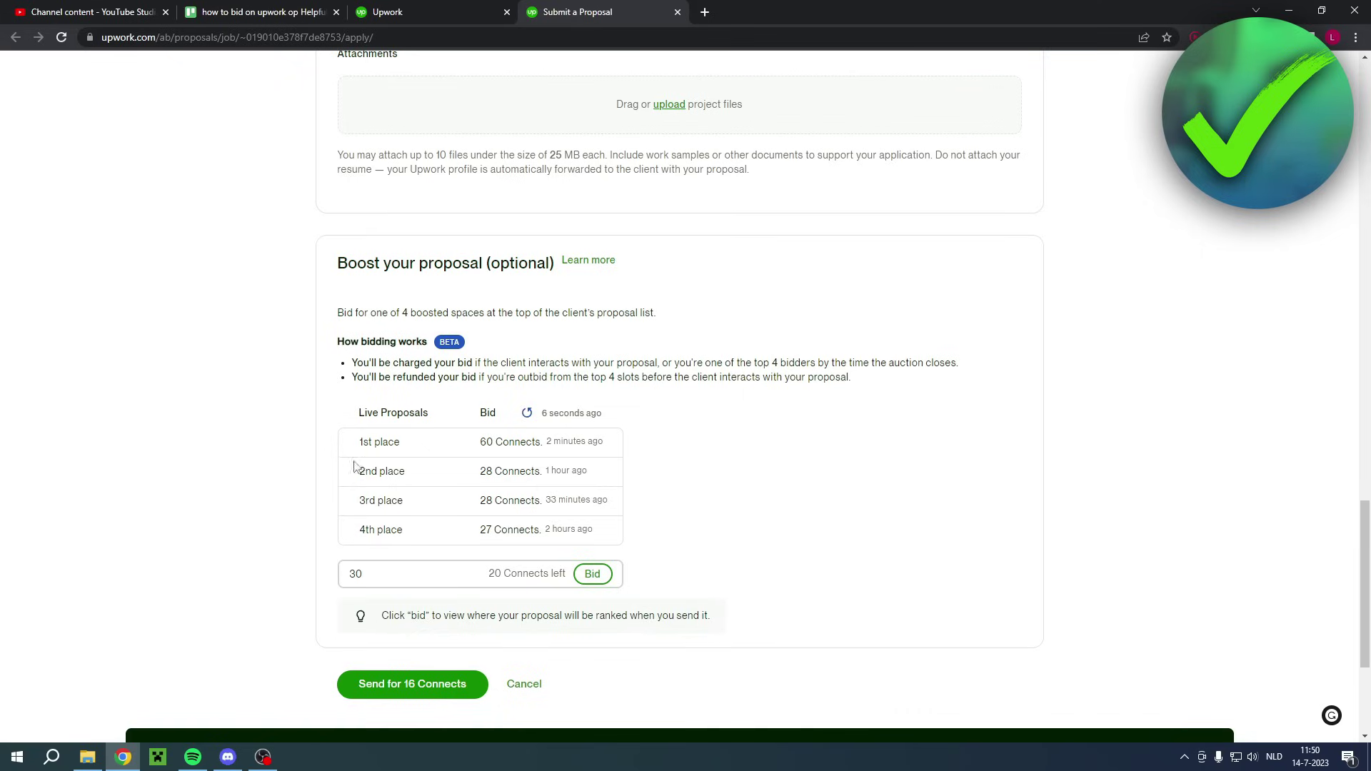
{"action": "left_click_drag", "start_coordinate": [359, 472], "coordinate": [397, 473]}
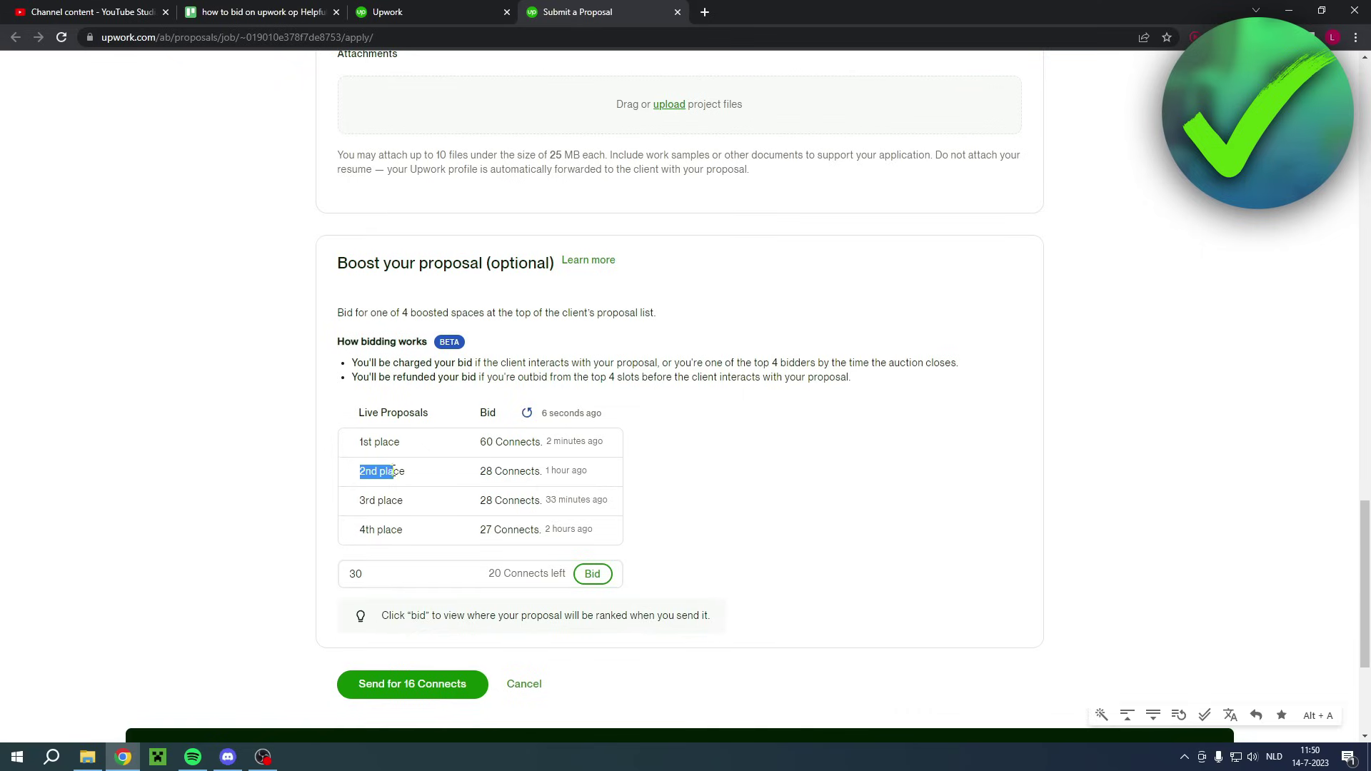
{"action": "left_click", "coordinate": [736, 494]}
{"action": "left_click", "coordinate": [597, 574]}
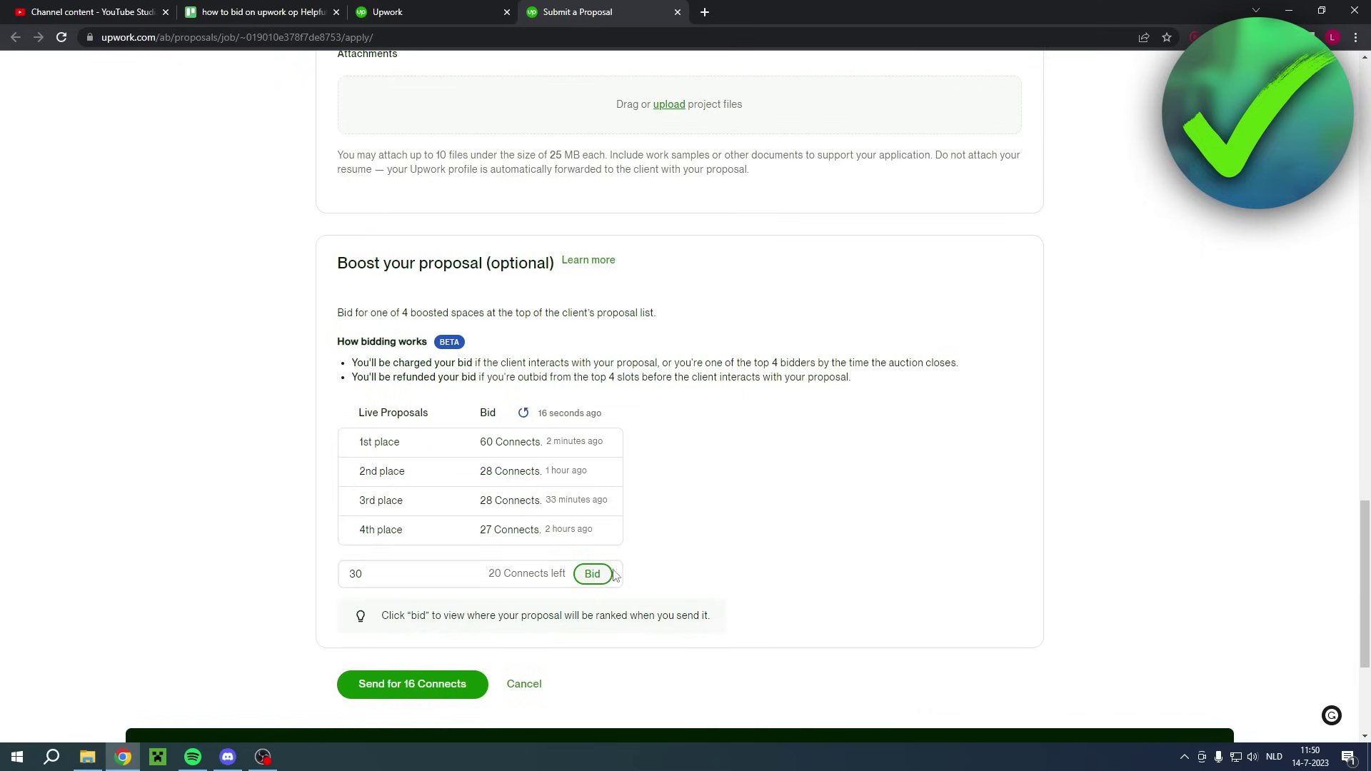
- Refresh the live bids to compare 30 Connects against 60, 28, 28 and 27
{"action": "scroll", "coordinate": [707, 580], "scroll_direction": "down", "scroll_amount": 2}
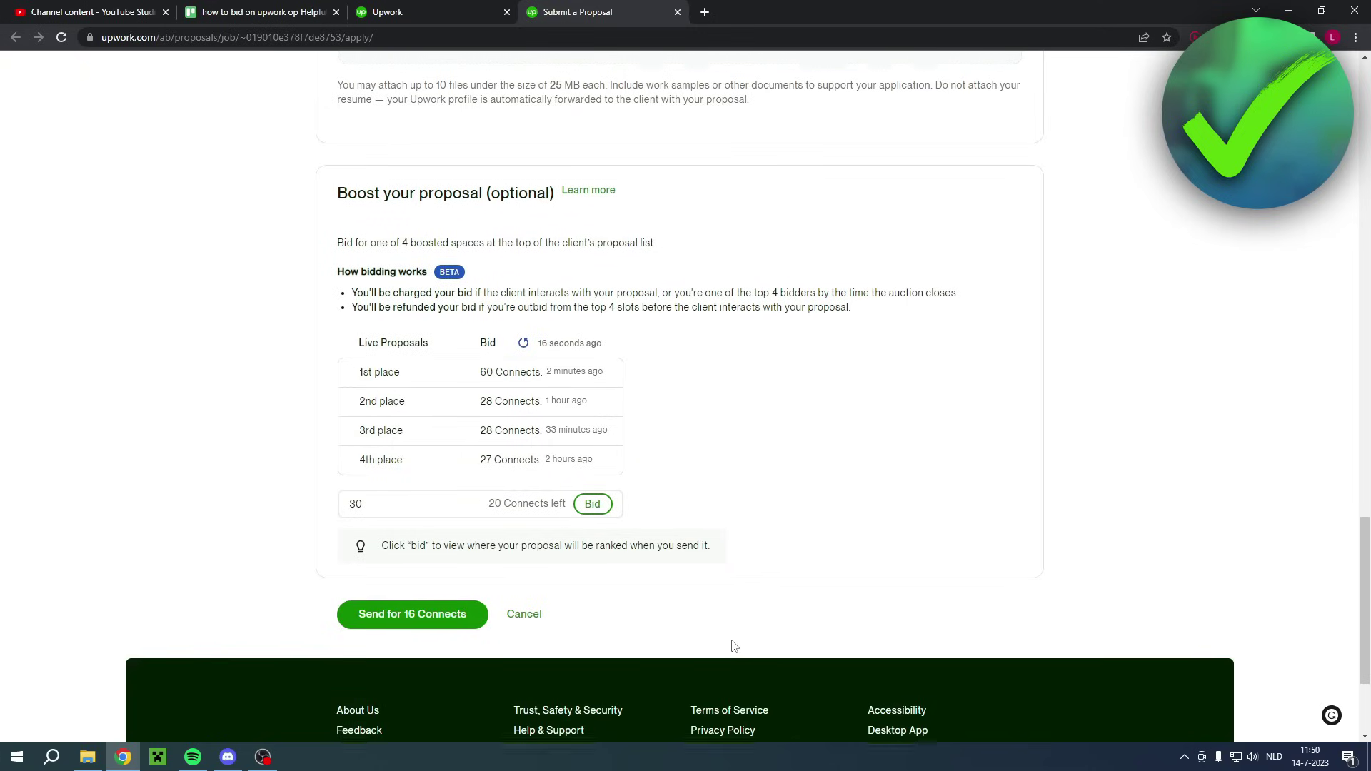
{"action": "scroll", "coordinate": [729, 646], "scroll_direction": "up", "scroll_amount": 15}
{"action": "scroll", "coordinate": [717, 160], "scroll_direction": "up", "scroll_amount": 10}
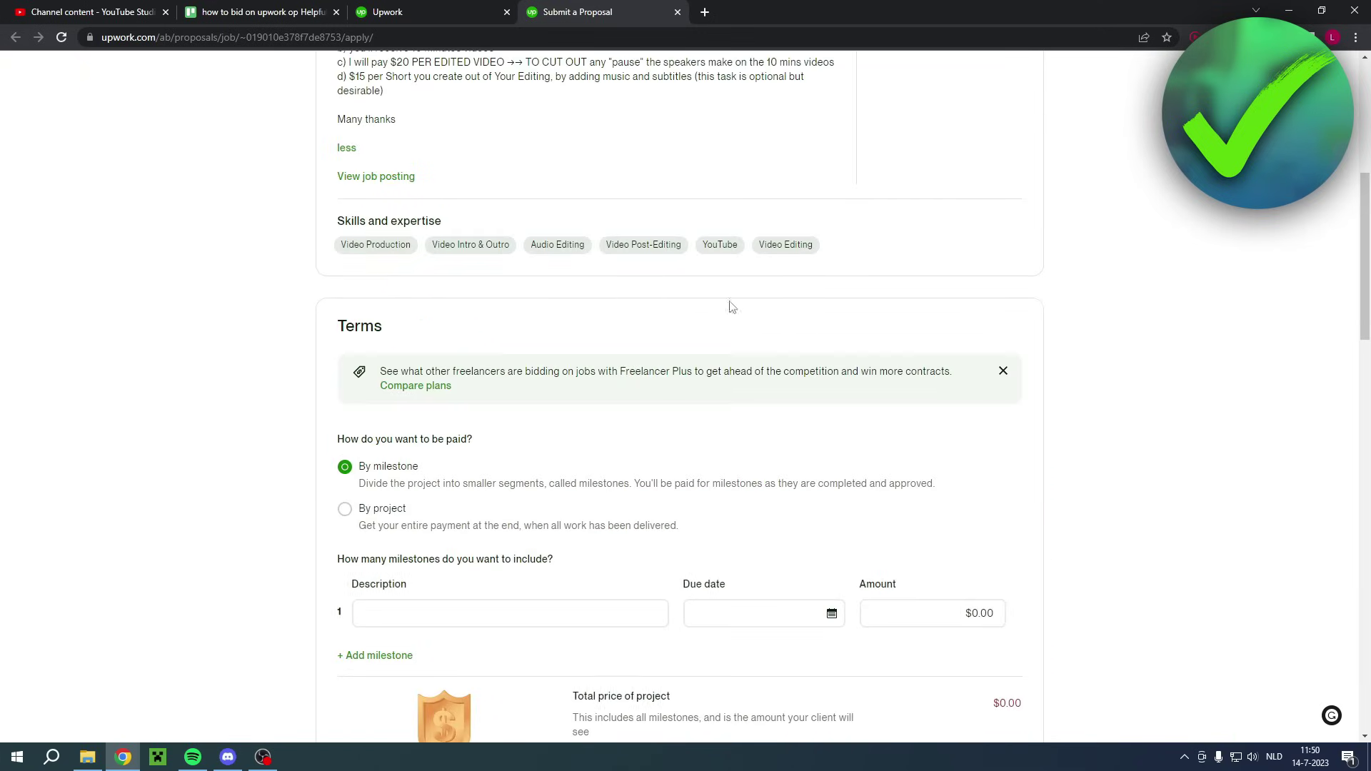
{"action": "scroll", "coordinate": [1274, 217], "scroll_direction": "down", "scroll_amount": 20}
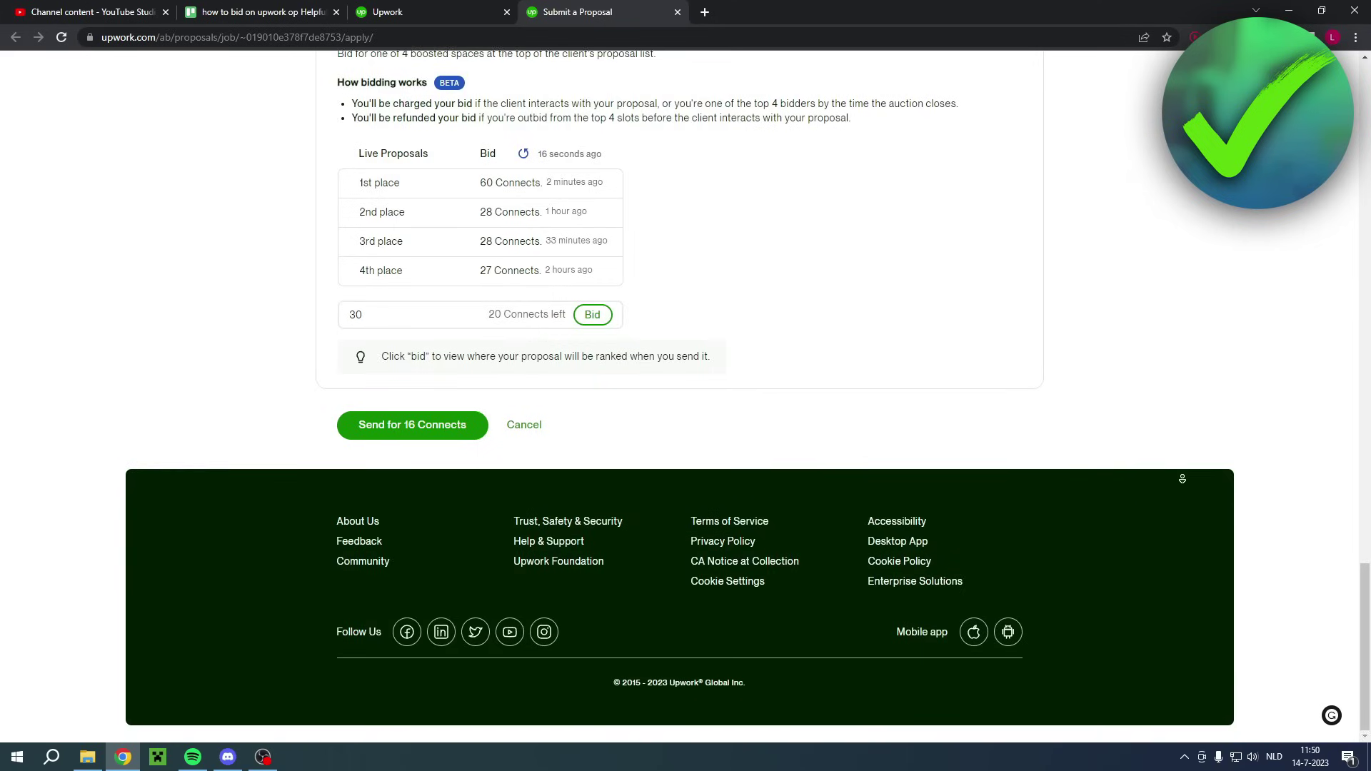
{"action": "scroll", "coordinate": [536, 357], "scroll_direction": "up", "scroll_amount": 2}
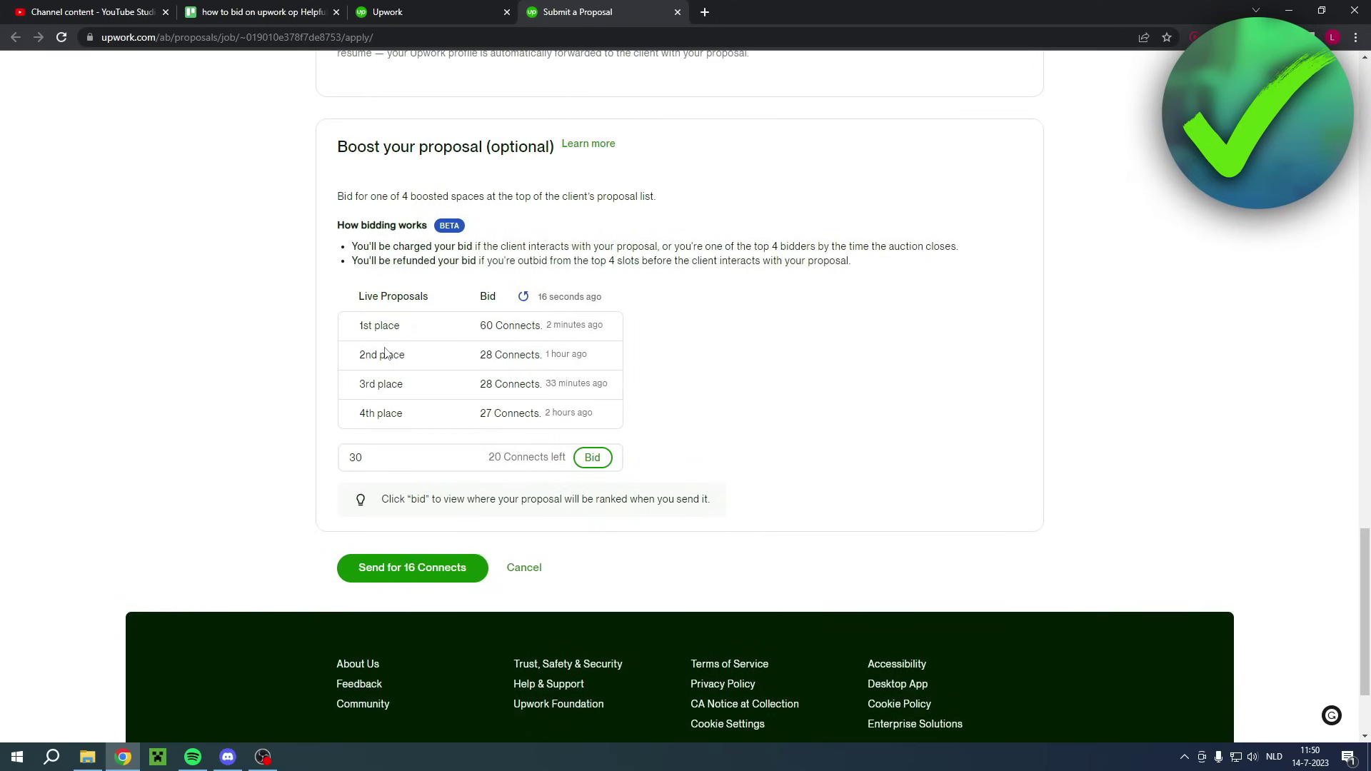
{"action": "left_click", "coordinate": [522, 297]}
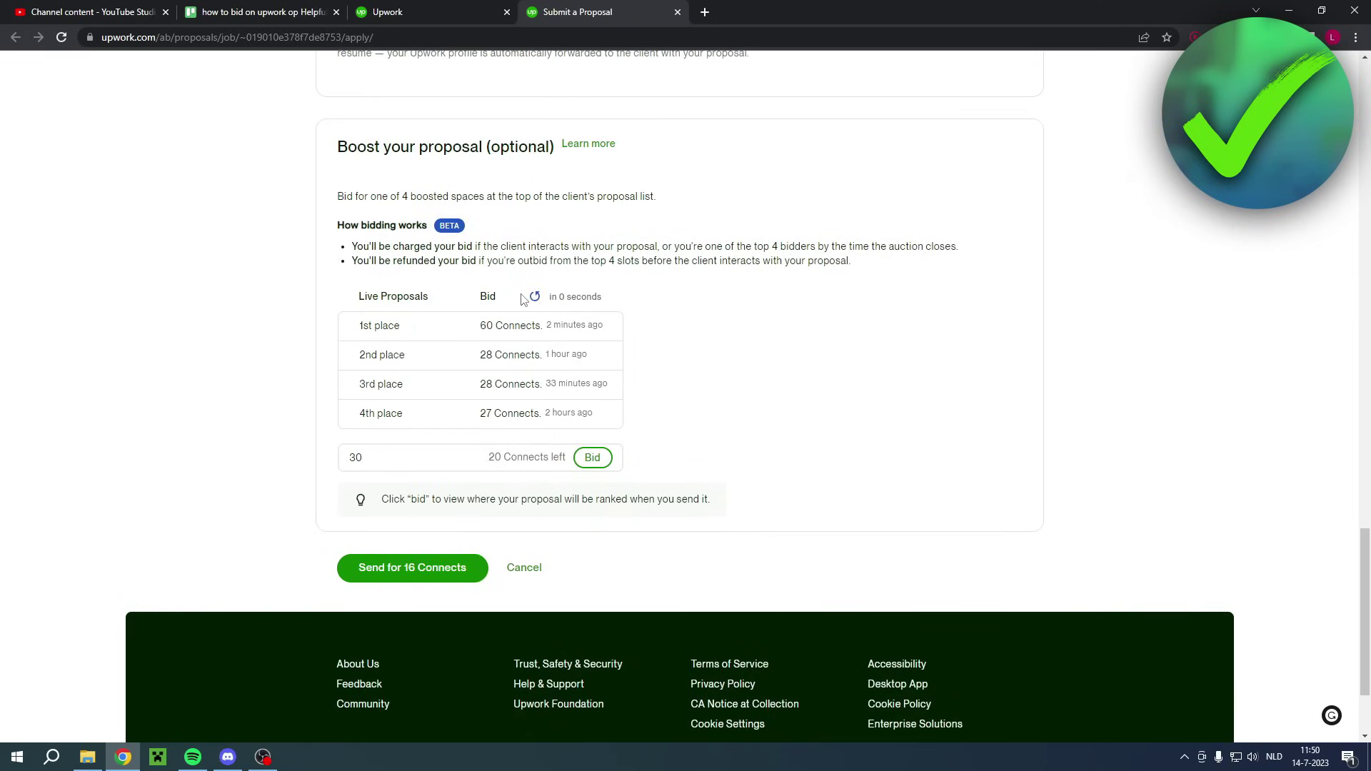